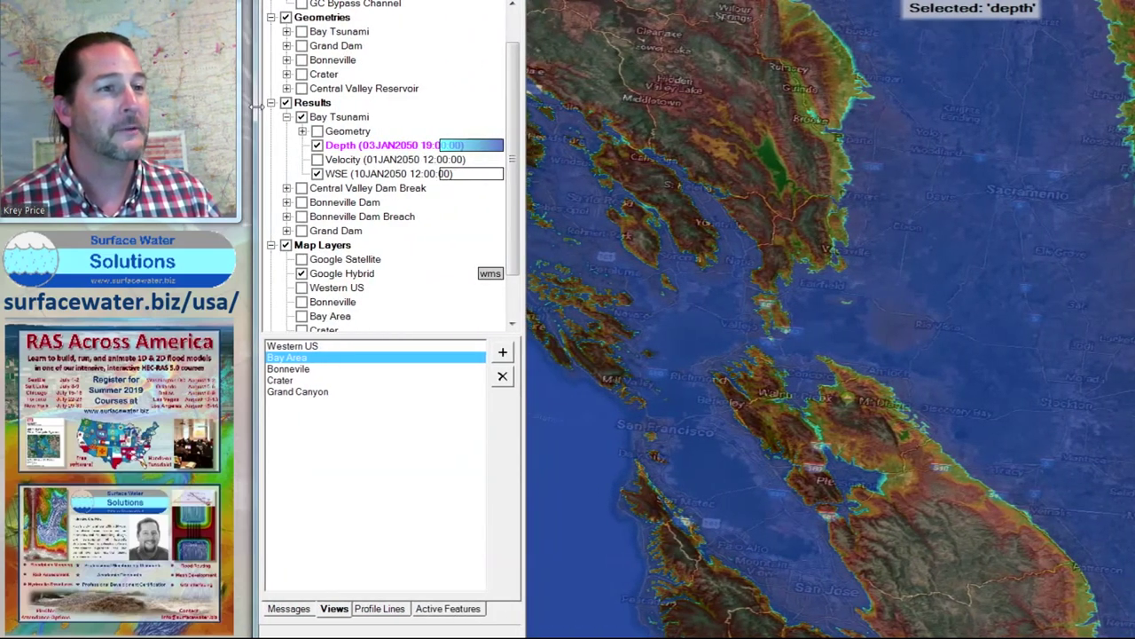
- In the Bay Area view, replace the Bay Tsunami results with Central Valley Dam Break and select its Depth layer
{"action": "double_click", "coordinate": [317, 359]}
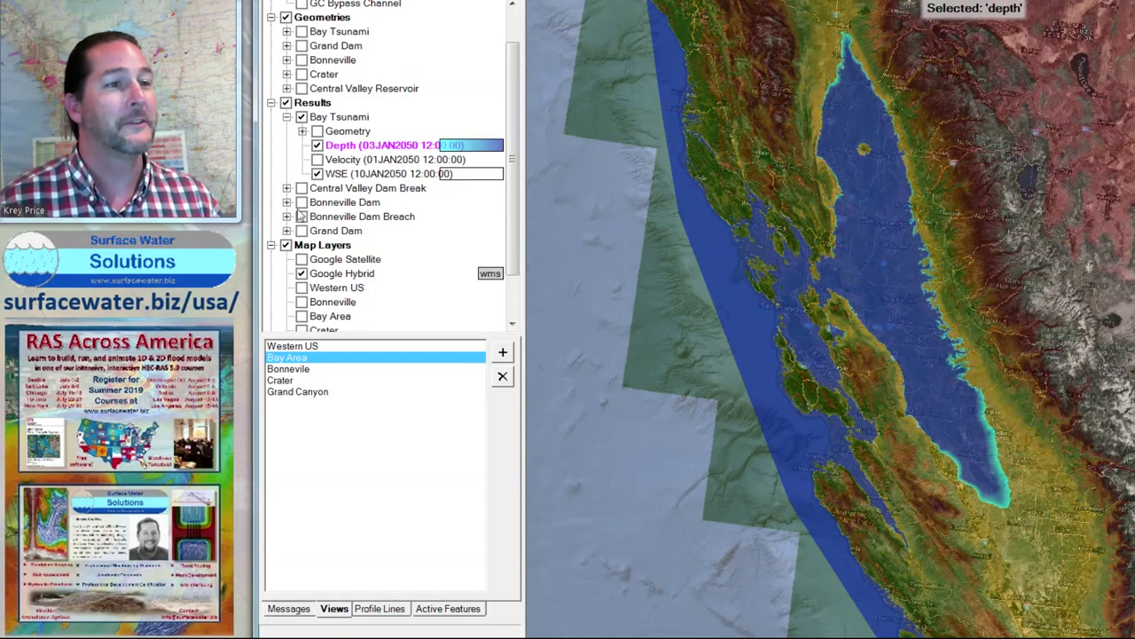
{"action": "left_click", "coordinate": [288, 117]}
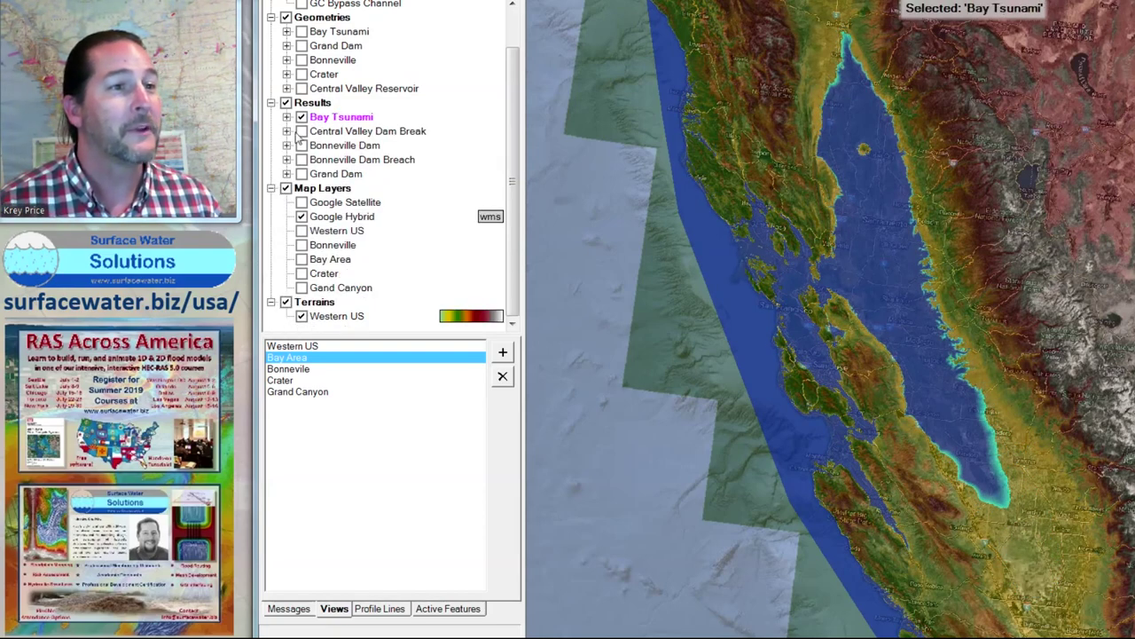
{"action": "left_click", "coordinate": [302, 131]}
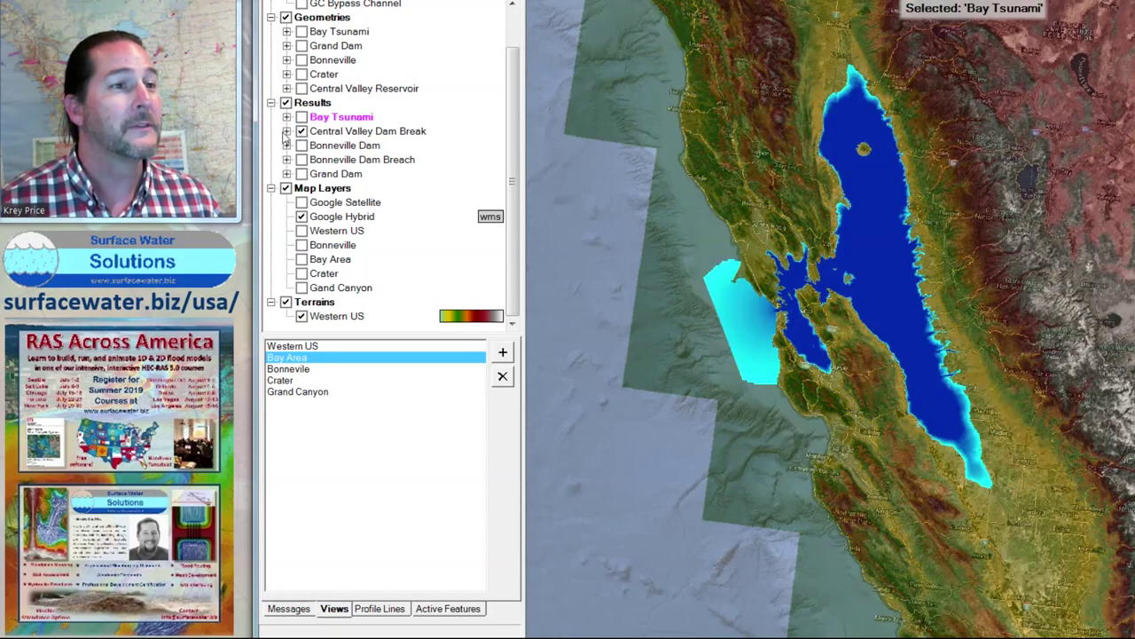
{"action": "left_click", "coordinate": [287, 131]}
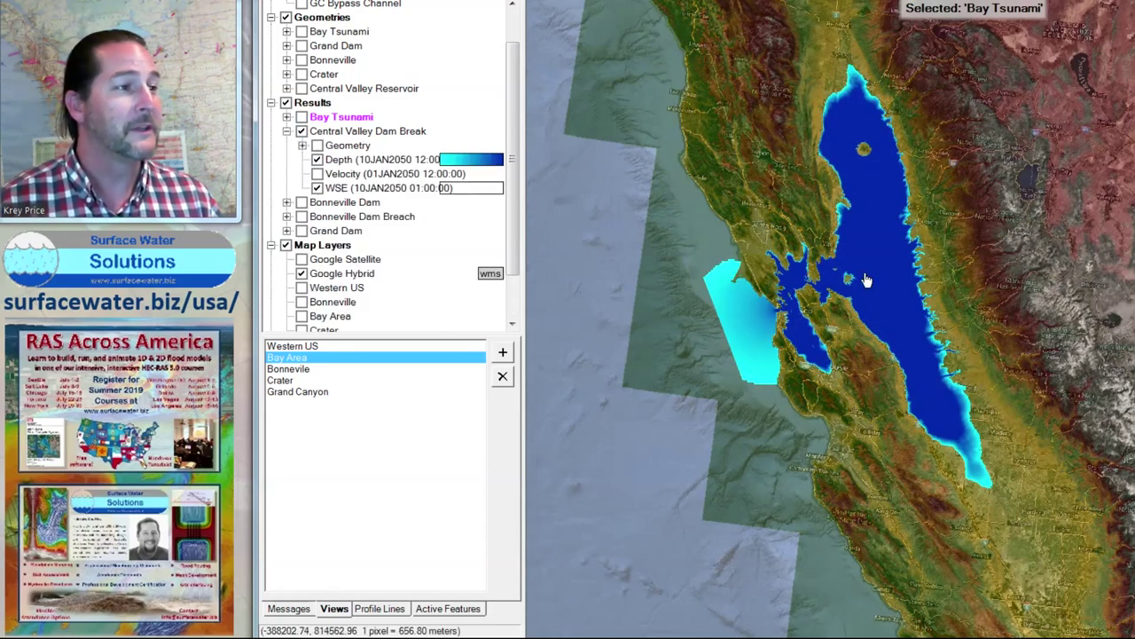
{"action": "left_click", "coordinate": [341, 162]}
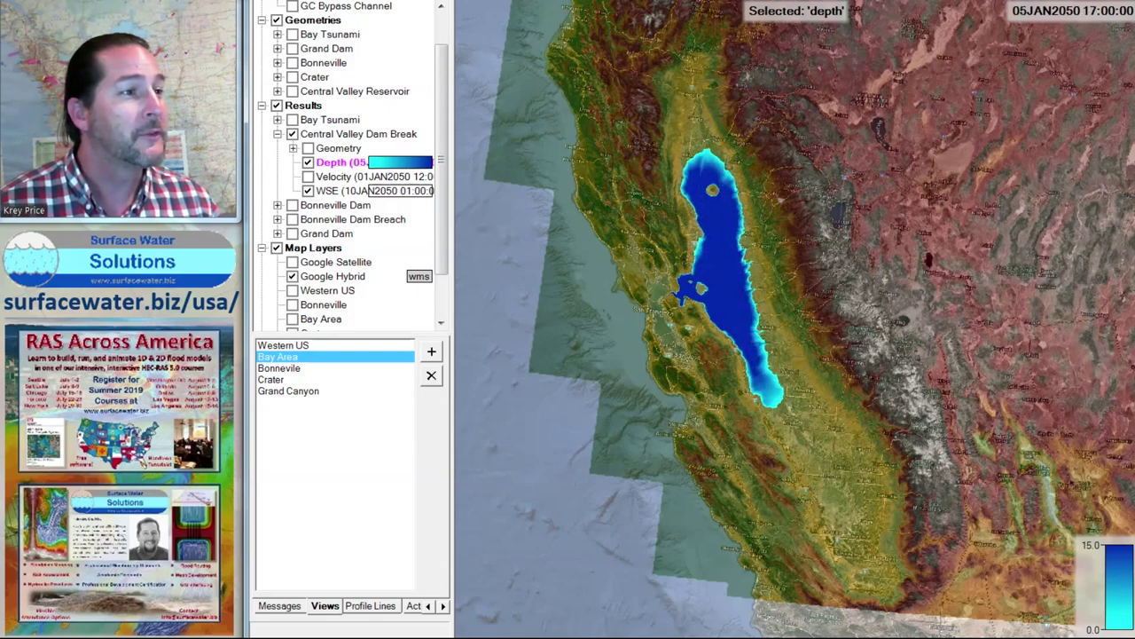
- Examine the dam-break flooding and flow paths close up around San Francisco Bay and its inland strait
{"action": "mouse_move", "coordinate": [716, 328]}
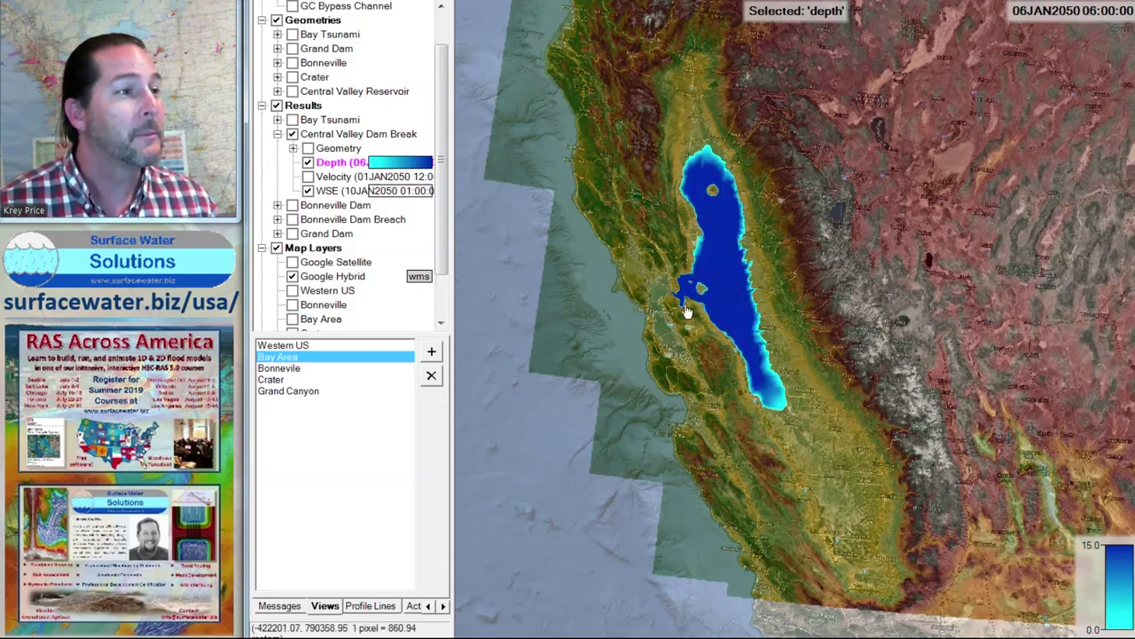
{"action": "scroll", "coordinate": [679, 299], "scroll_direction": "up", "scroll_amount": 5}
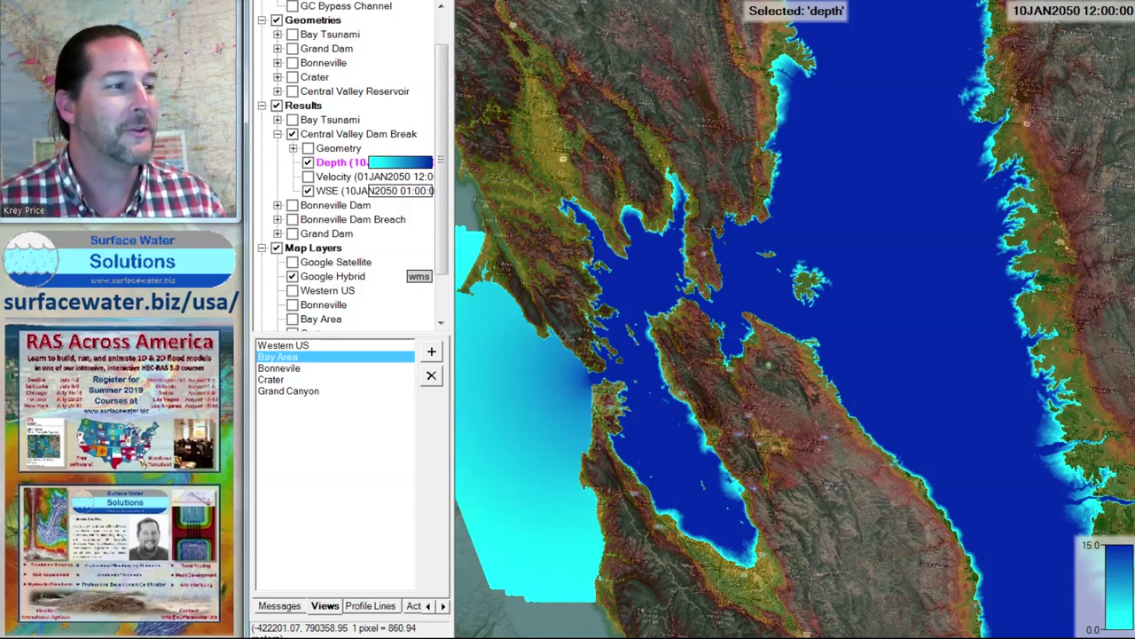
{"action": "scroll", "coordinate": [722, 287], "scroll_direction": "up", "scroll_amount": 4}
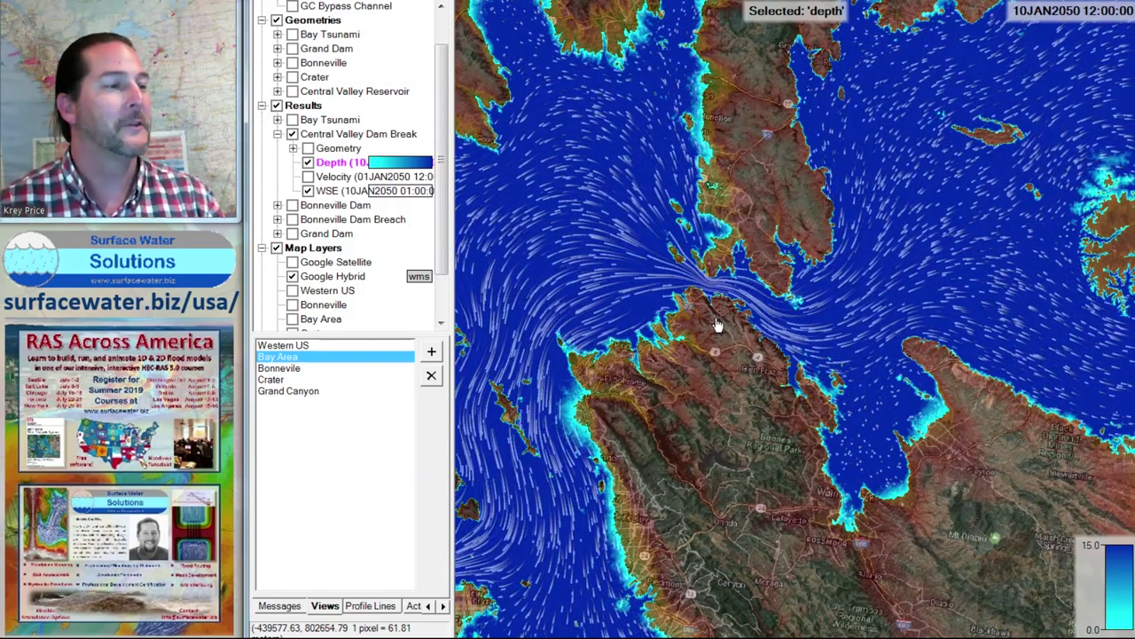
{"action": "scroll", "coordinate": [718, 325], "scroll_direction": "down", "scroll_amount": 5}
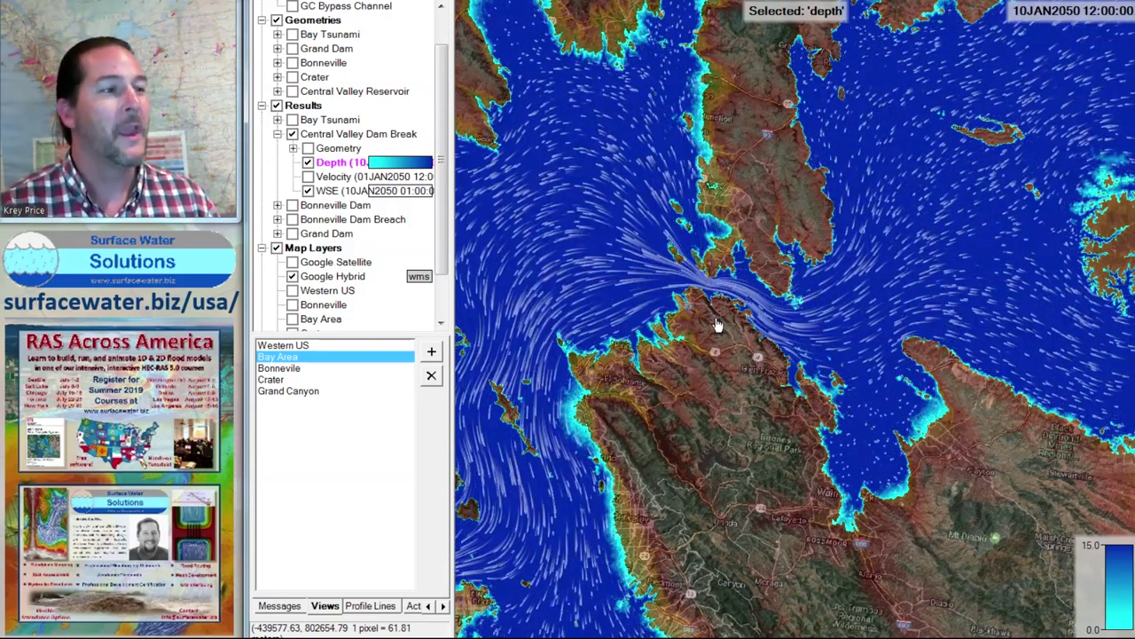
{"action": "scroll", "coordinate": [718, 325], "scroll_direction": "down", "scroll_amount": 3}
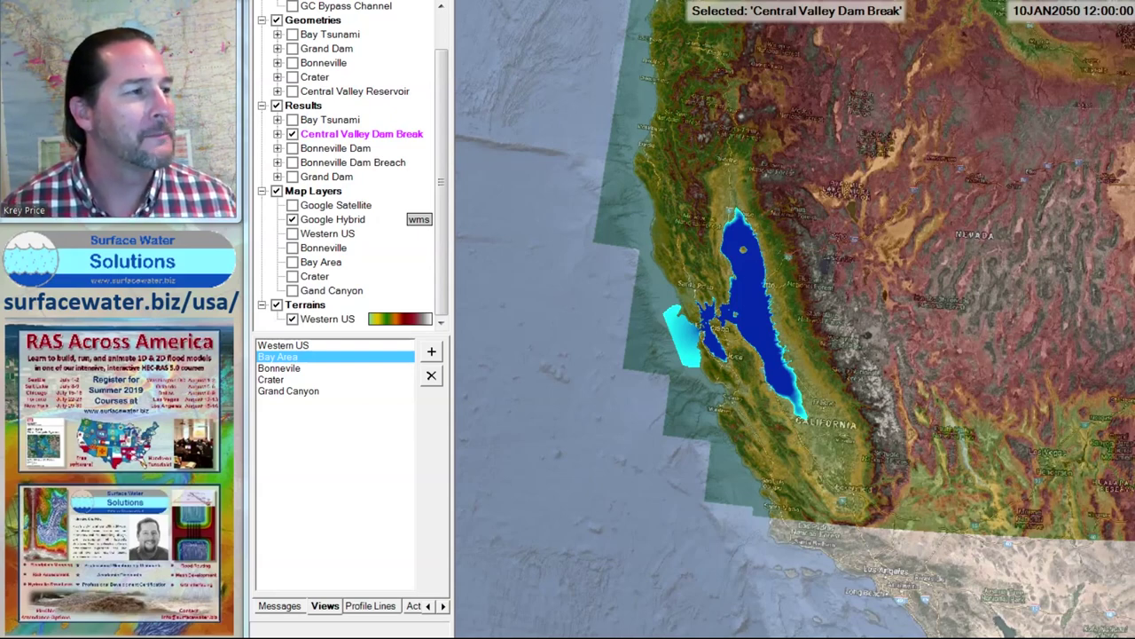
- Show the Bonneville Dam results instead of Central Valley Dam Break in the saved Bonneville view and select their Depth layer
{"action": "left_click_drag", "start_coordinate": [924, 237], "coordinate": [711, 383]}
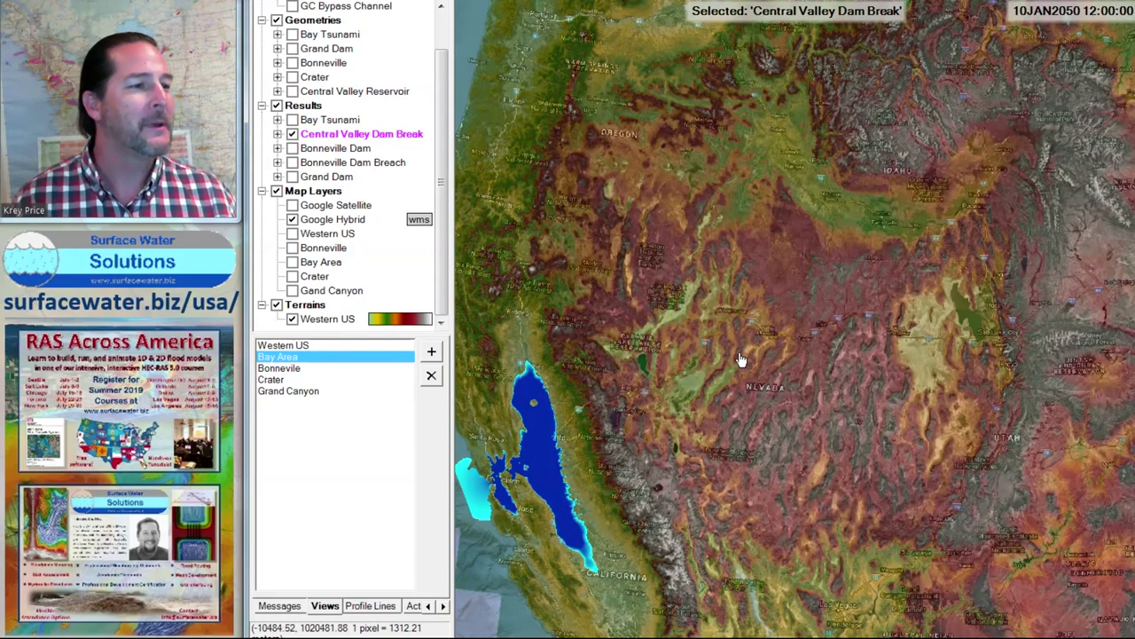
{"action": "left_click", "coordinate": [293, 134]}
{"action": "left_click", "coordinate": [291, 148]}
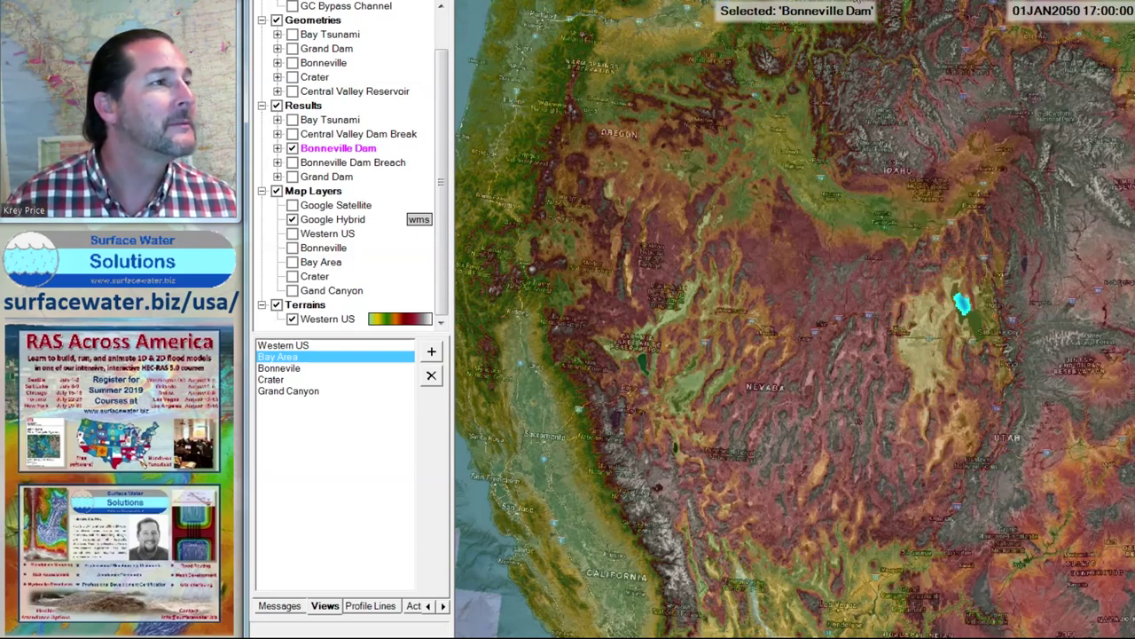
{"action": "left_click", "coordinate": [285, 368]}
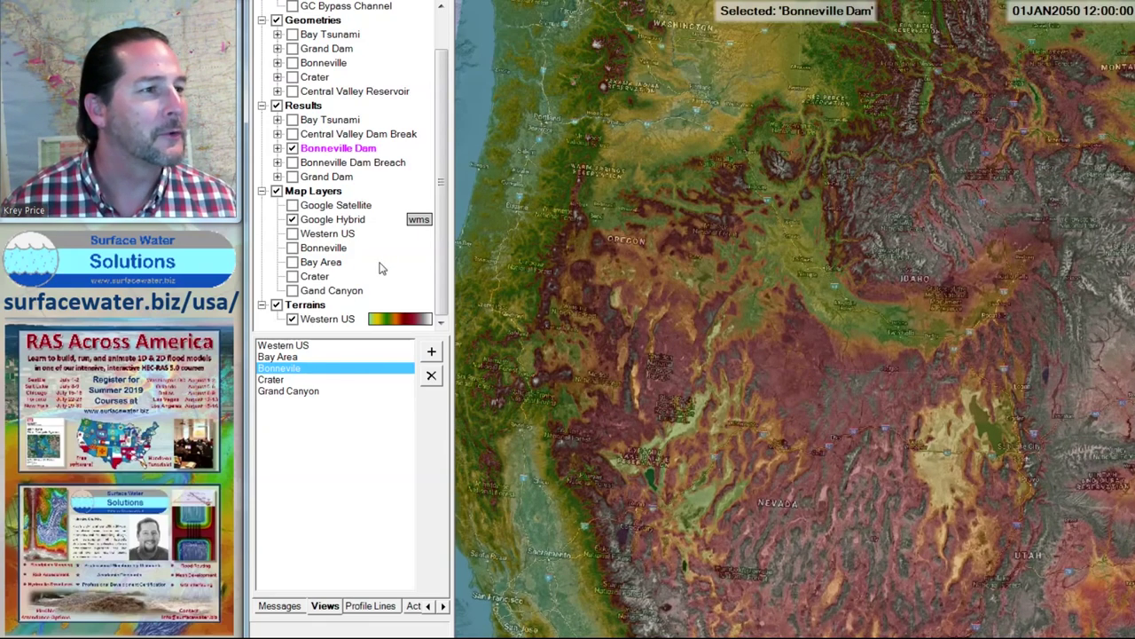
{"action": "left_click", "coordinate": [278, 149]}
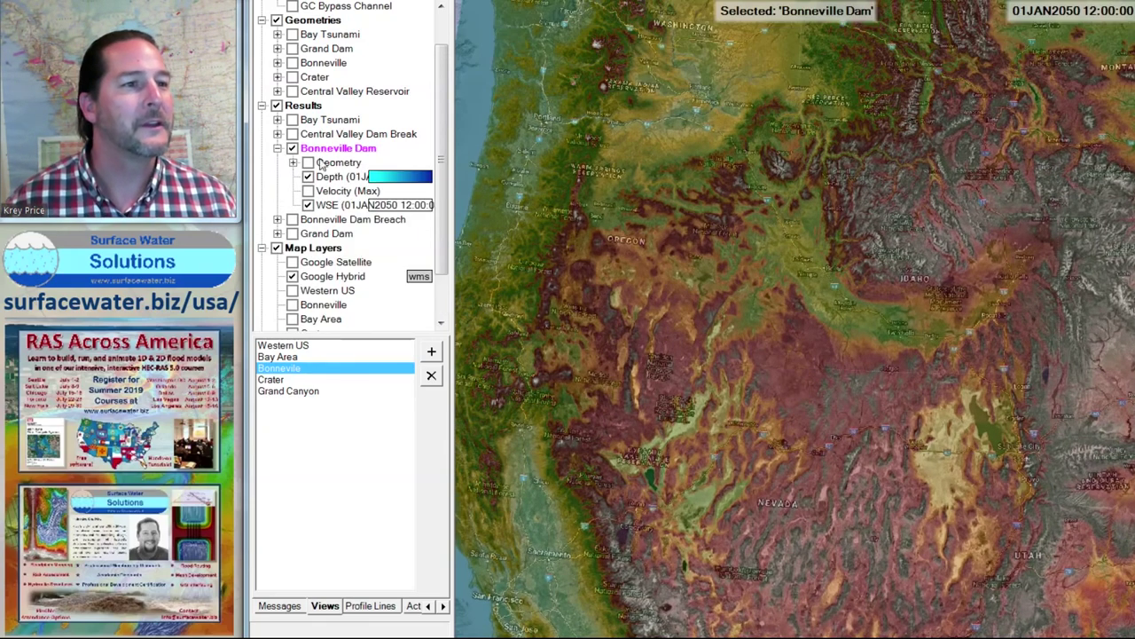
{"action": "left_click", "coordinate": [338, 177]}
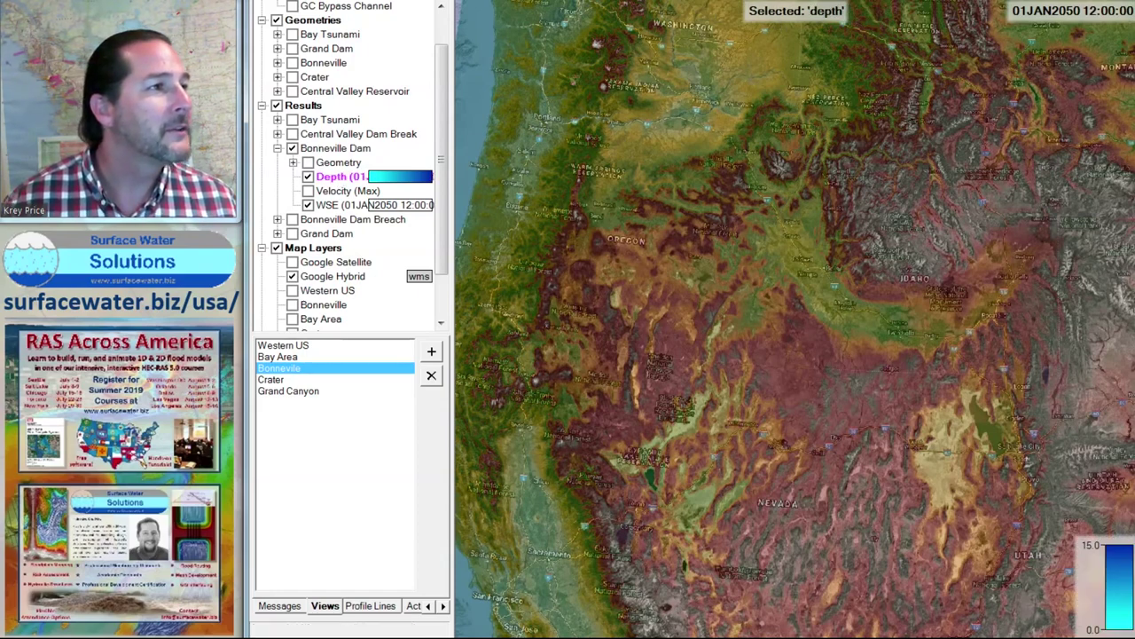
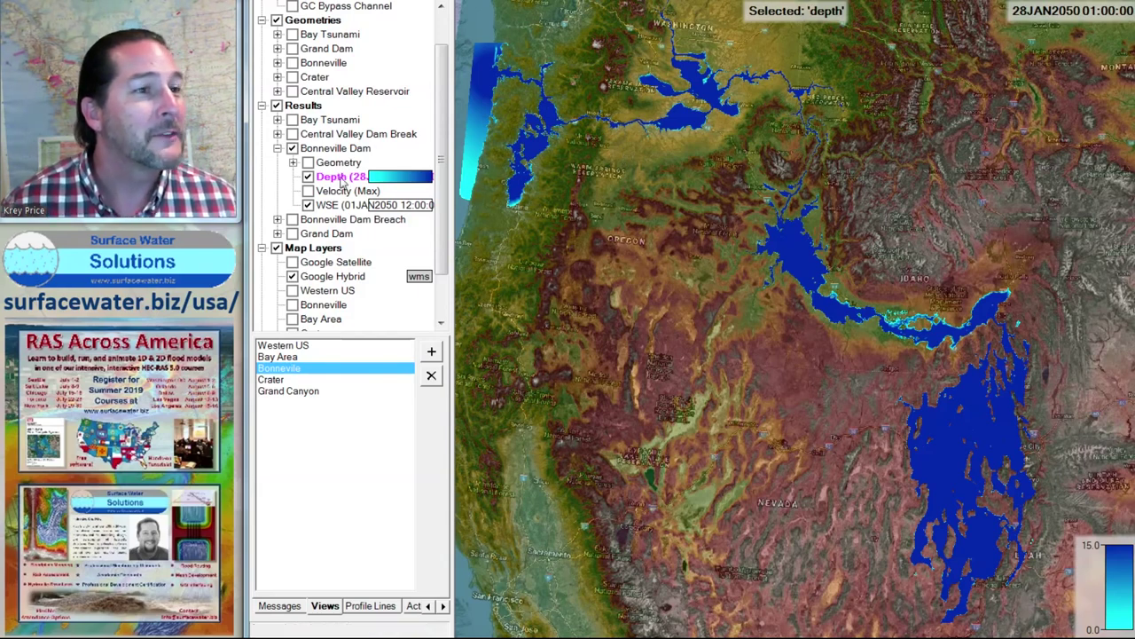
- Replace the Bonneville Dam results with Bonneville Dam Breach and select its WSE layer
{"action": "left_click", "coordinate": [278, 148]}
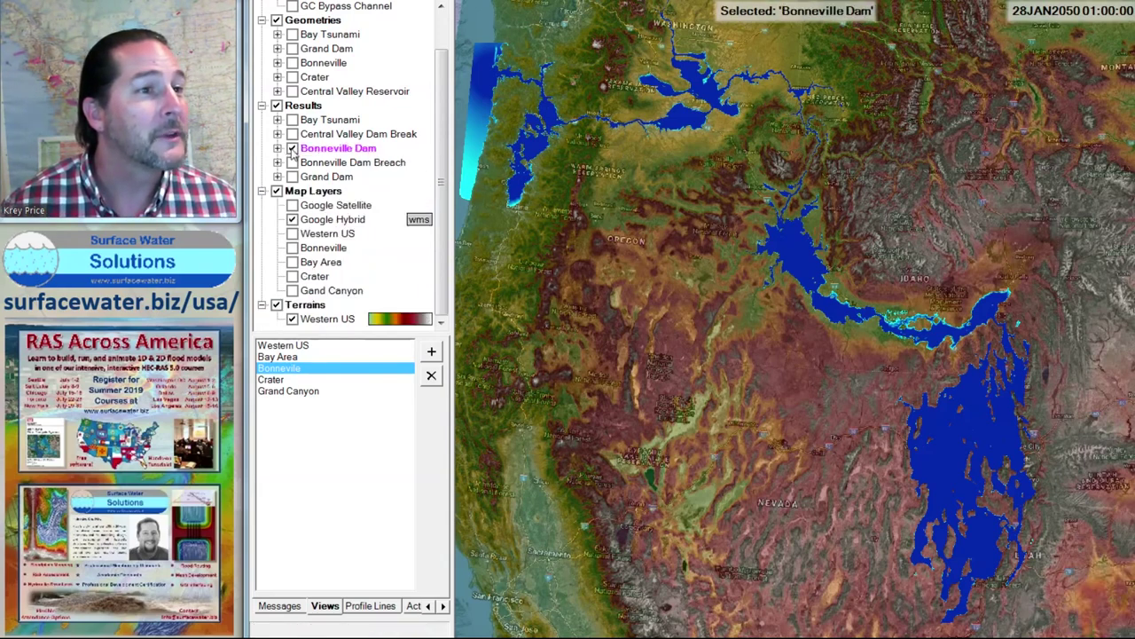
{"action": "left_click", "coordinate": [292, 148]}
{"action": "left_click", "coordinate": [292, 163]}
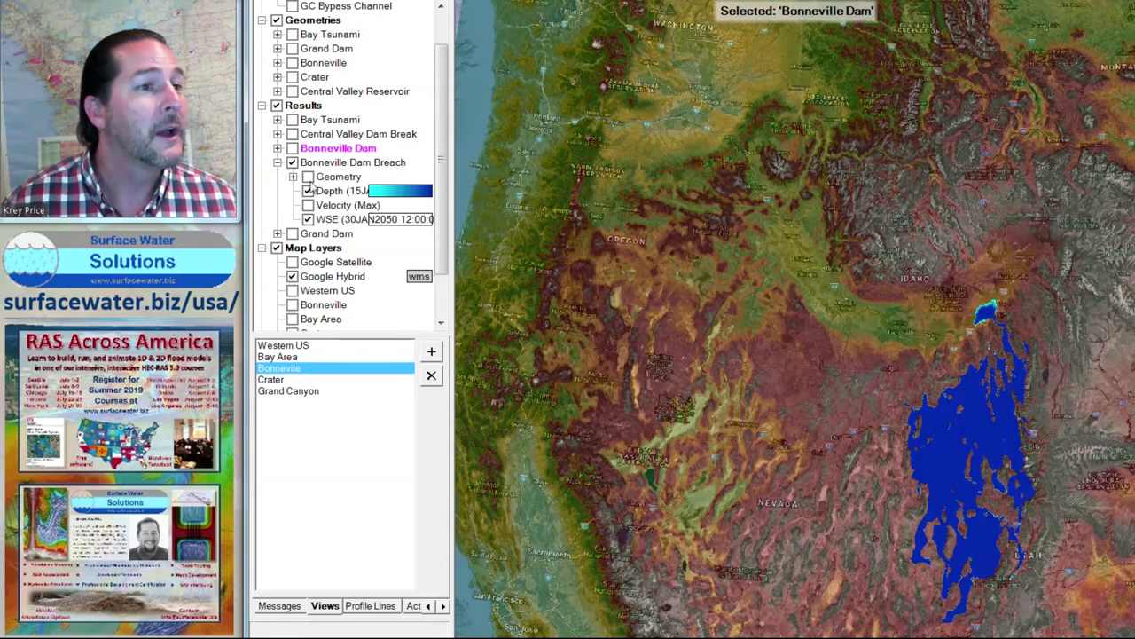
{"action": "left_click", "coordinate": [328, 193]}
{"action": "left_click", "coordinate": [331, 220]}
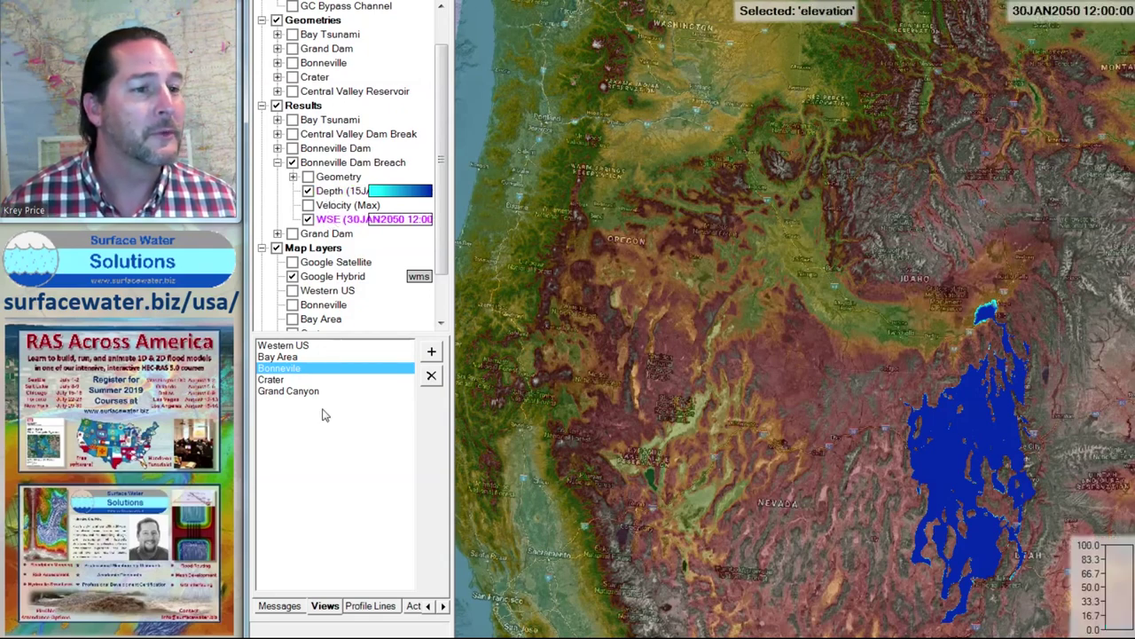
- Plot the water surface elevation of Bonneville Dam Breach along the Snake profile line, and close the plot after viewing it
{"action": "left_click", "coordinate": [365, 606]}
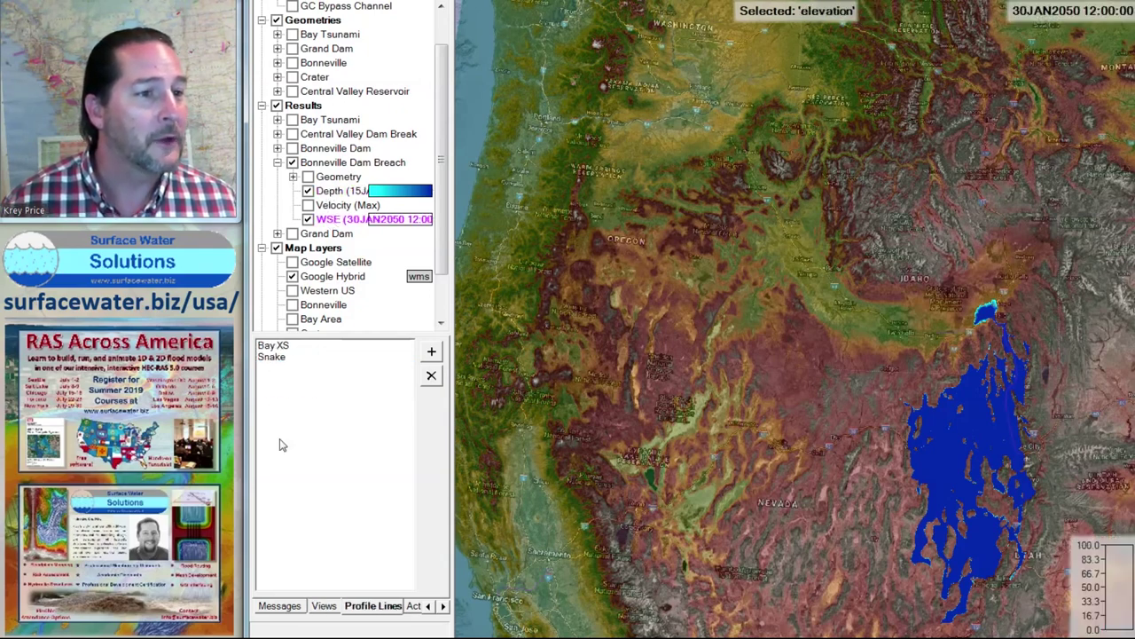
{"action": "right_click", "coordinate": [271, 356]}
{"action": "mouse_move", "coordinate": [326, 370]}
{"action": "left_click", "coordinate": [524, 385]}
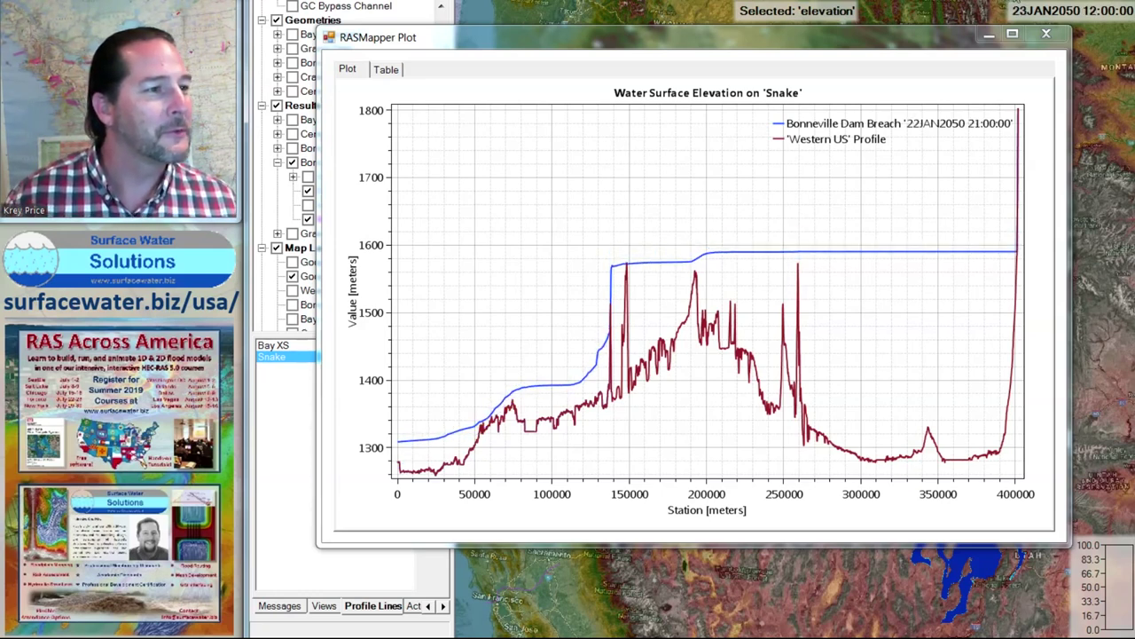
{"action": "left_click", "coordinate": [1046, 37]}
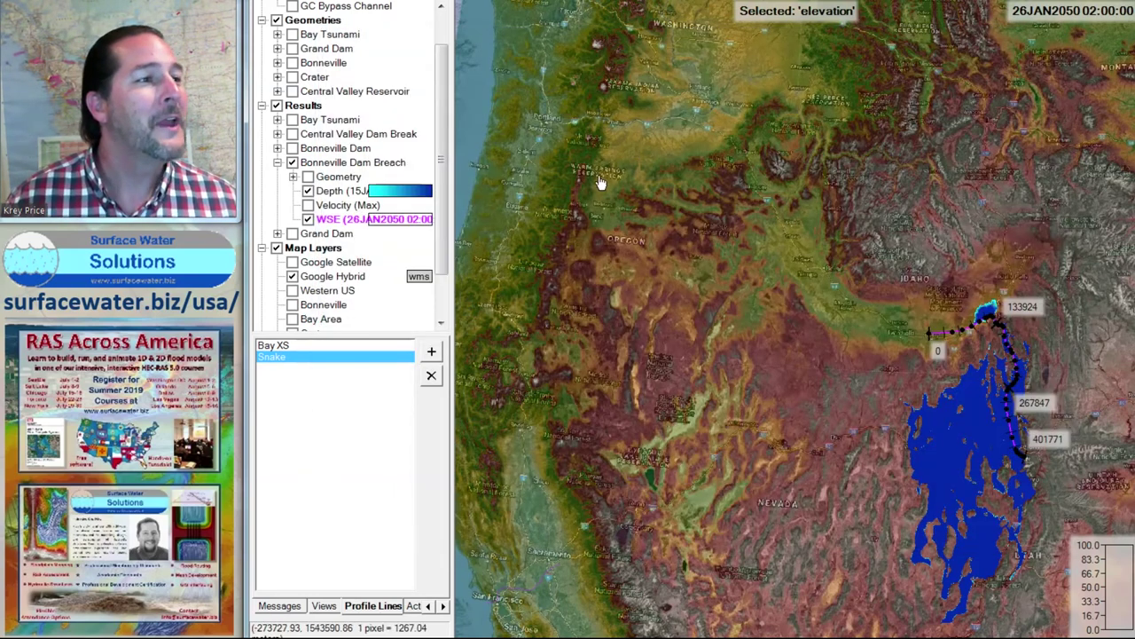
- Inspect the terrain around Portland and the Cascades, and bring up the saved Crater view
{"action": "scroll", "coordinate": [682, 333], "scroll_direction": "up", "scroll_amount": 2}
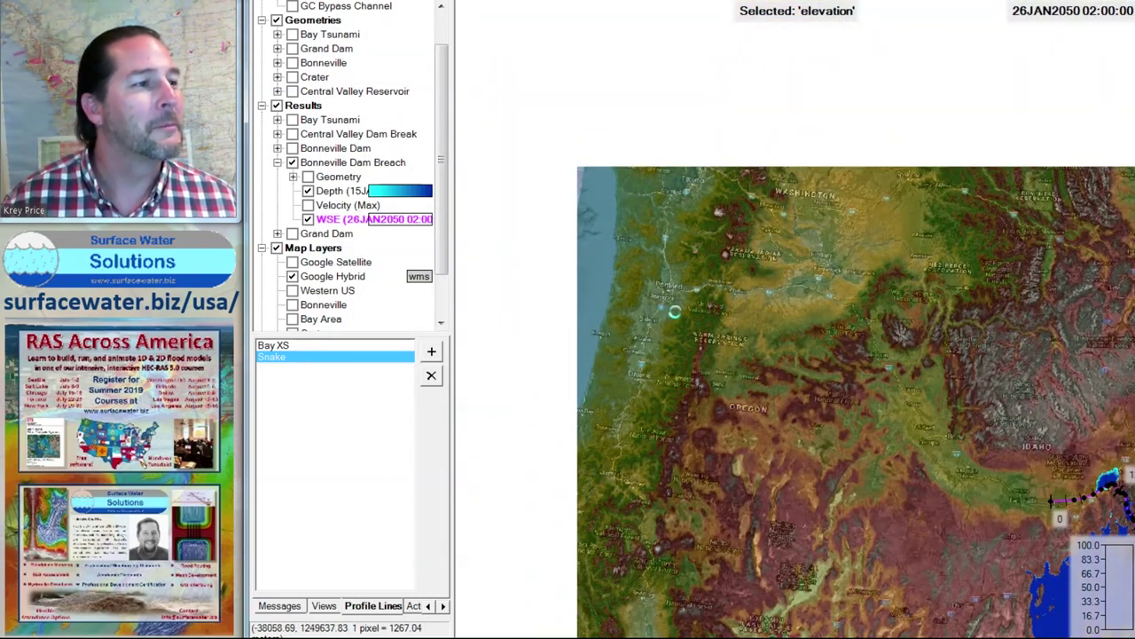
{"action": "scroll", "coordinate": [681, 333], "scroll_direction": "up", "scroll_amount": 2}
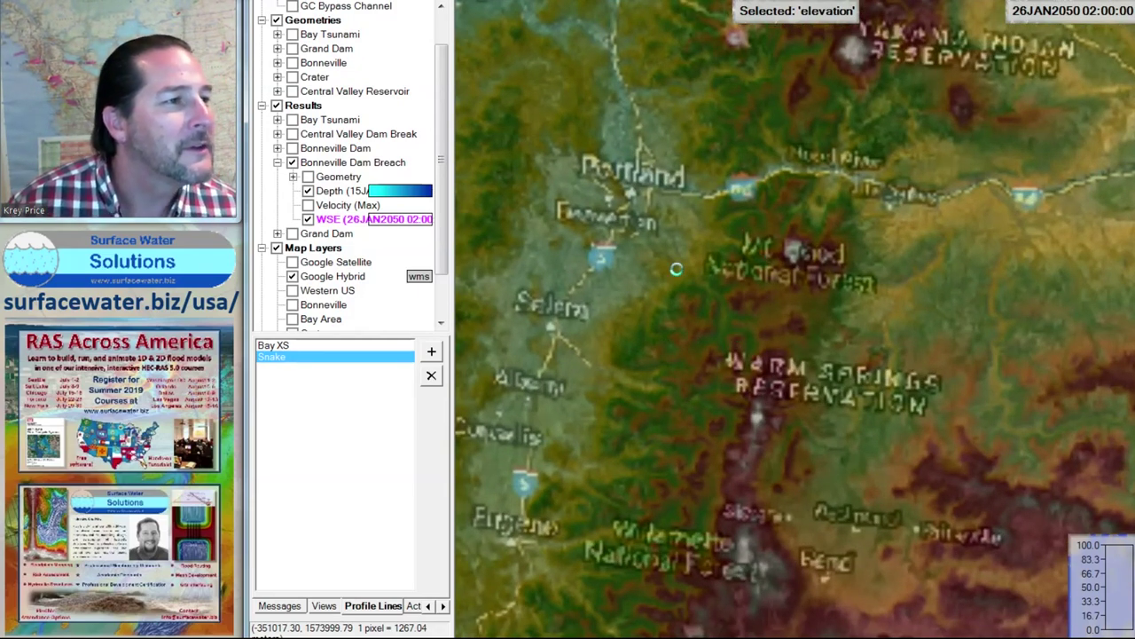
{"action": "scroll", "coordinate": [681, 275], "scroll_direction": "up", "scroll_amount": 3}
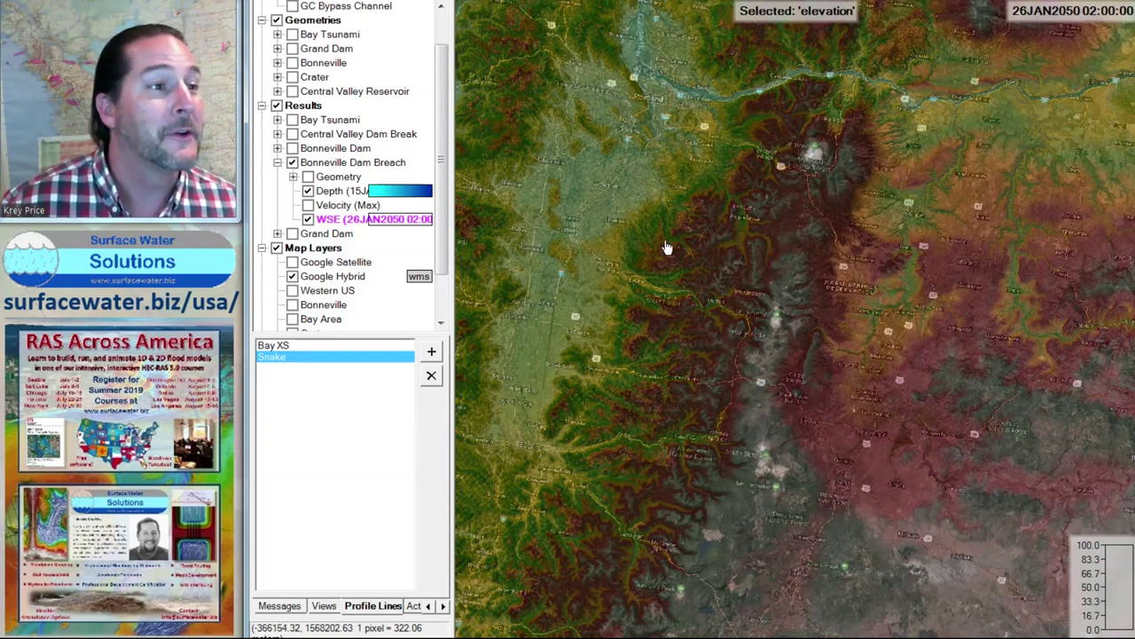
{"action": "left_click", "coordinate": [323, 608]}
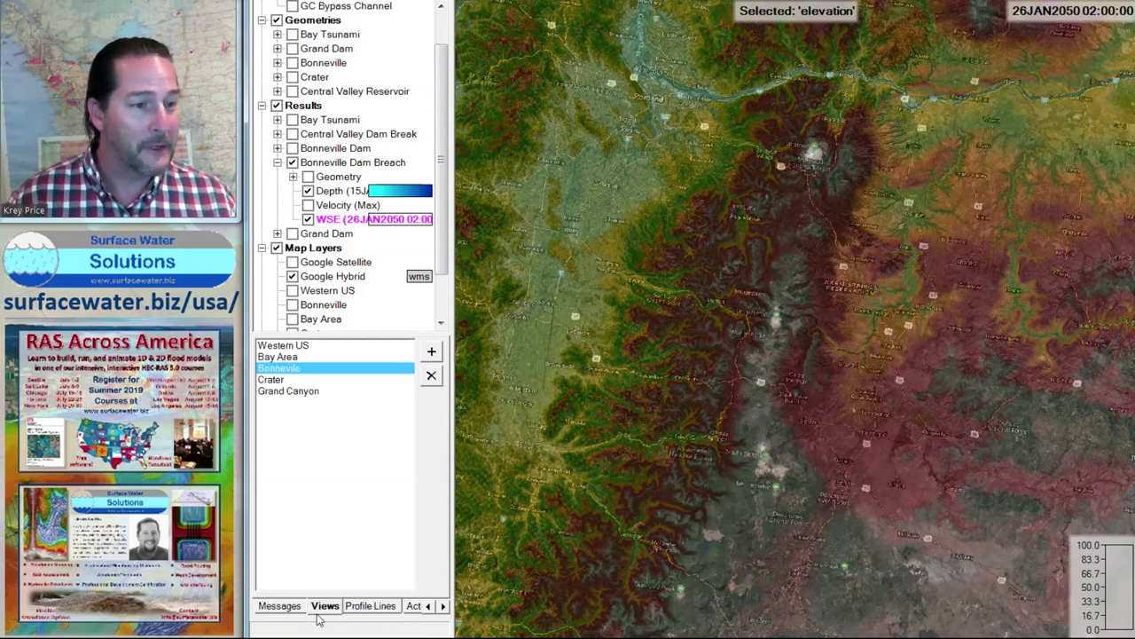
{"action": "left_click", "coordinate": [270, 379]}
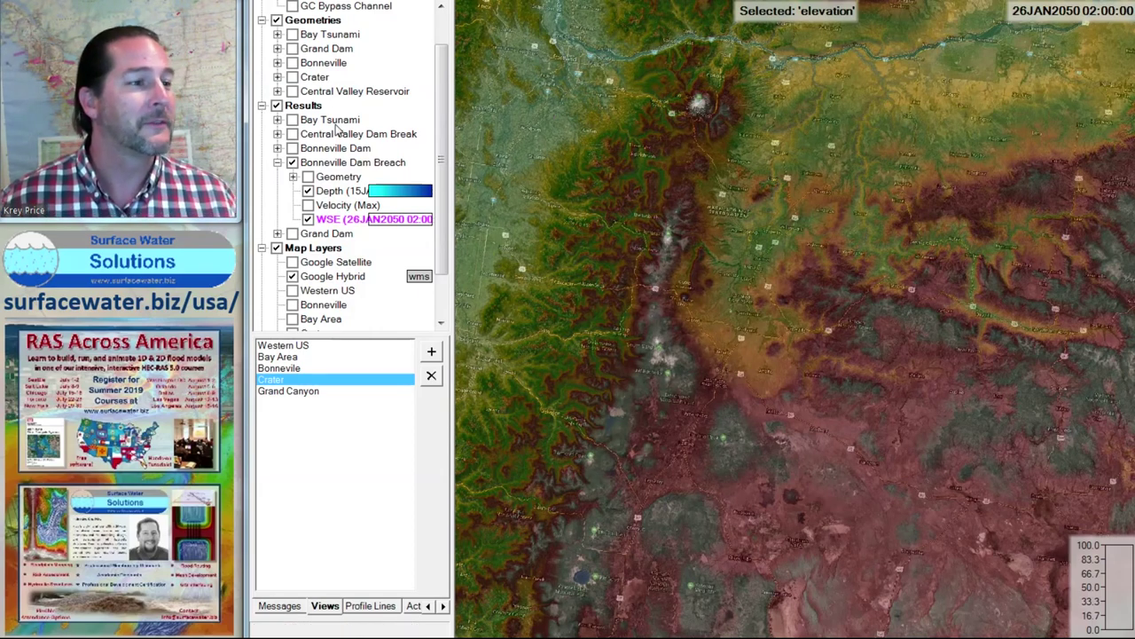
- Display the Crater geometry on the map and select the Barrels layer of its culvert groups
{"action": "left_click", "coordinate": [278, 162]}
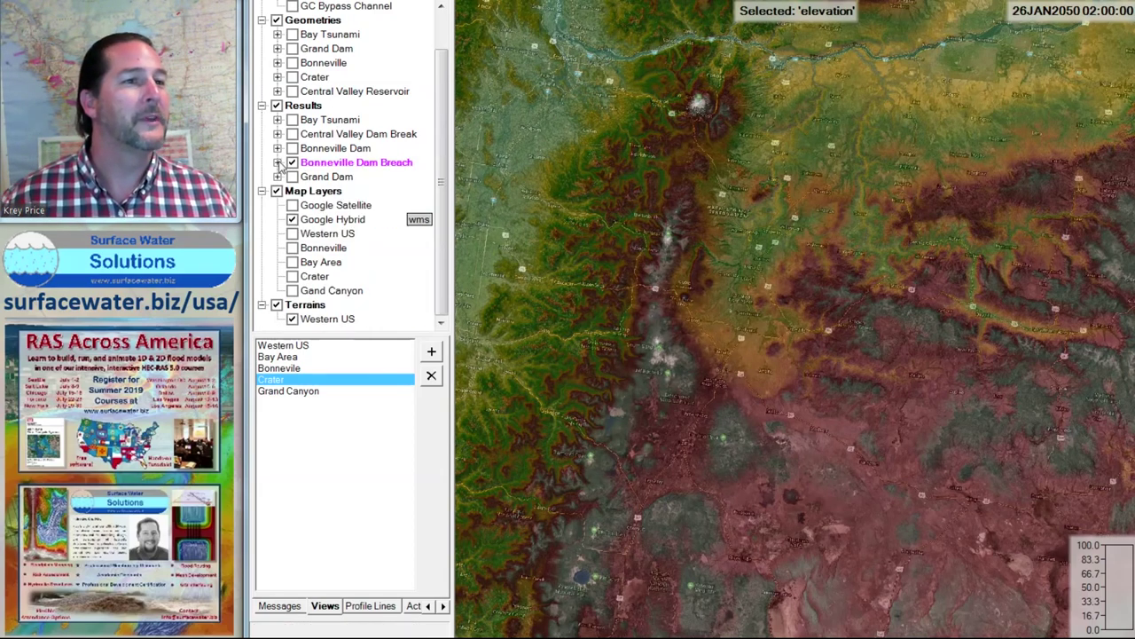
{"action": "left_click", "coordinate": [278, 77]}
{"action": "left_click", "coordinate": [292, 77]}
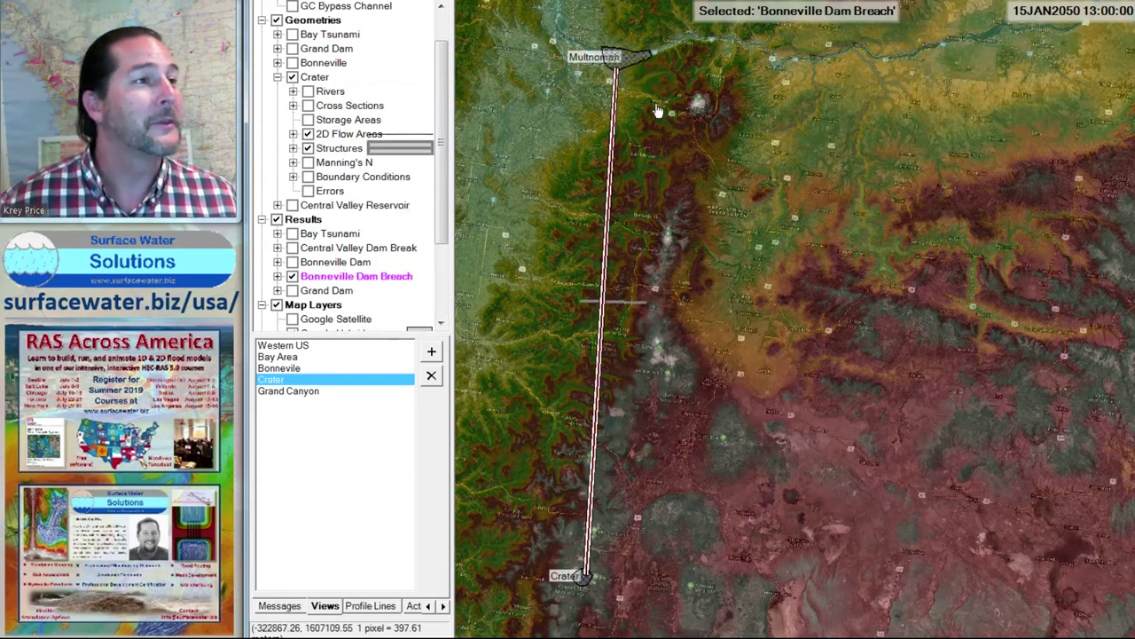
{"action": "left_click", "coordinate": [293, 148]}
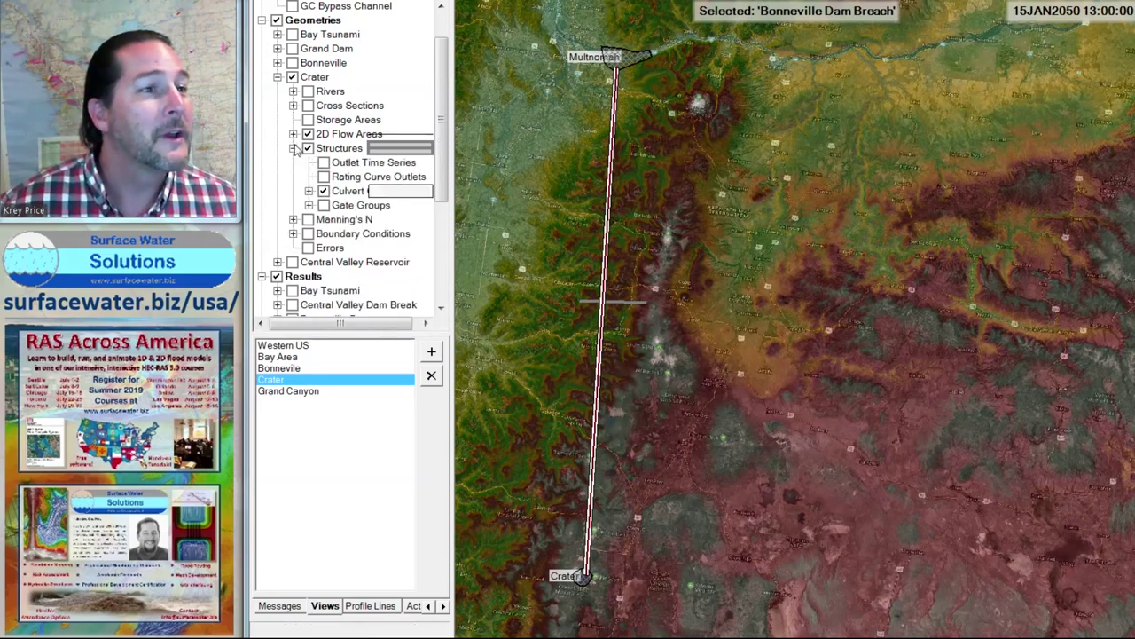
{"action": "left_click", "coordinate": [308, 191]}
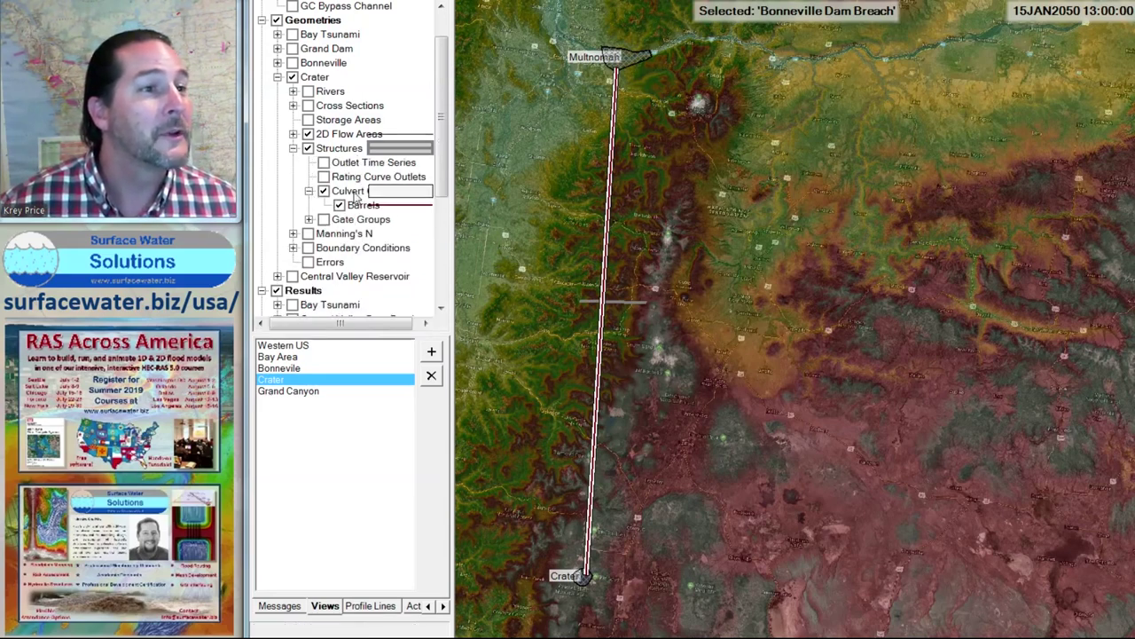
{"action": "left_click", "coordinate": [354, 205]}
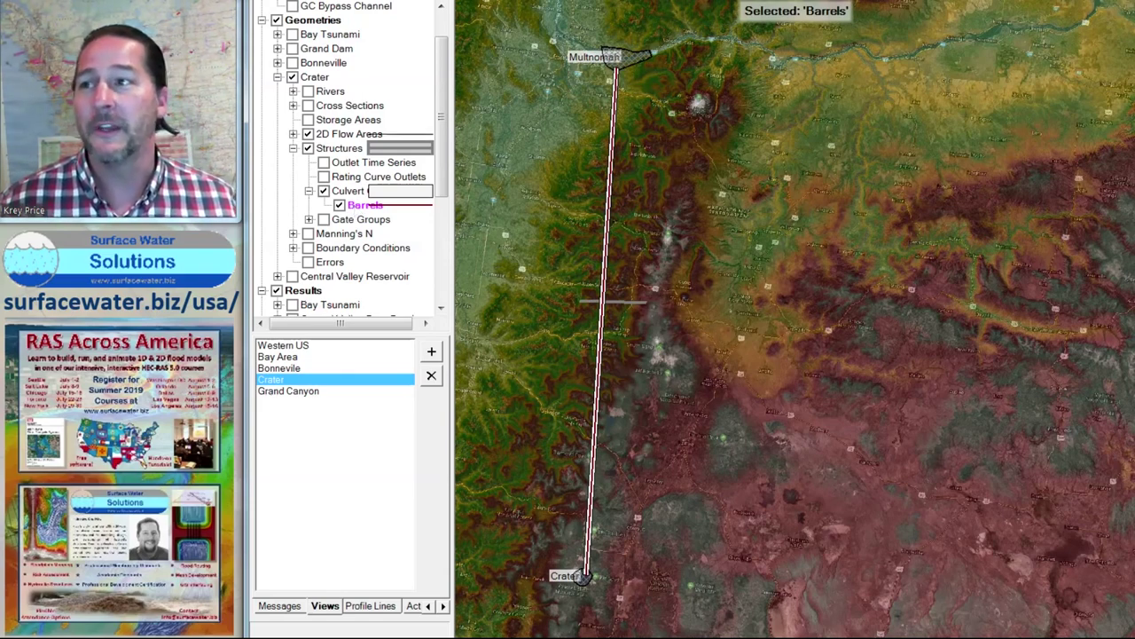
- Inspect the diameter and length of Culvert #1 in the Culvert Data Editor
{"action": "left_click_drag", "start_coordinate": [106, 78], "coordinate": [529, 77]}
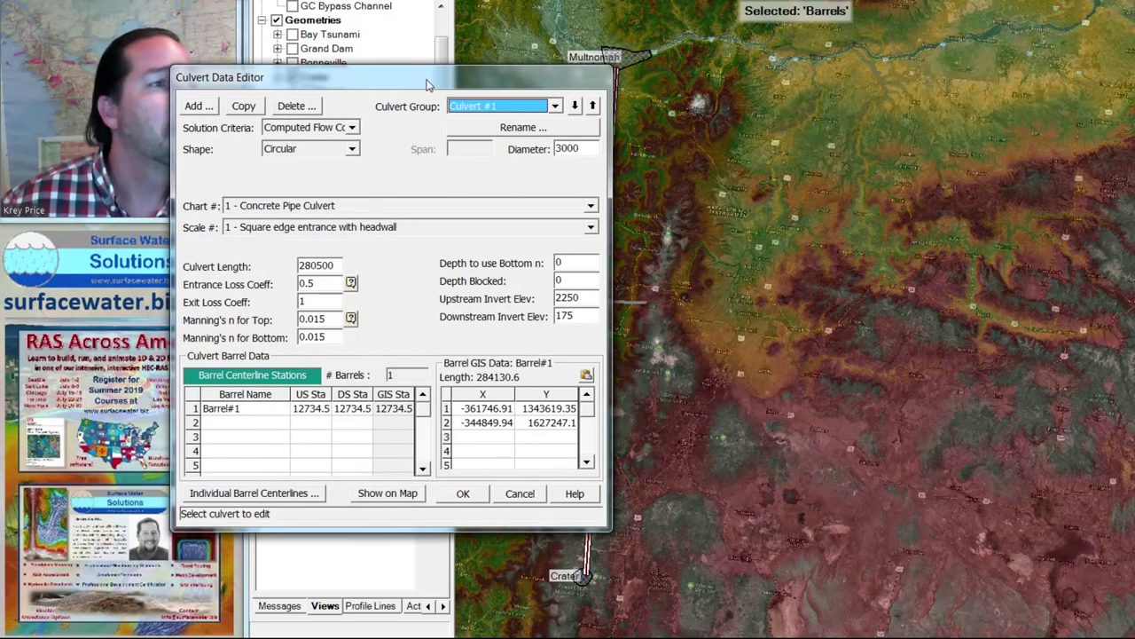
{"action": "left_click", "coordinate": [578, 149]}
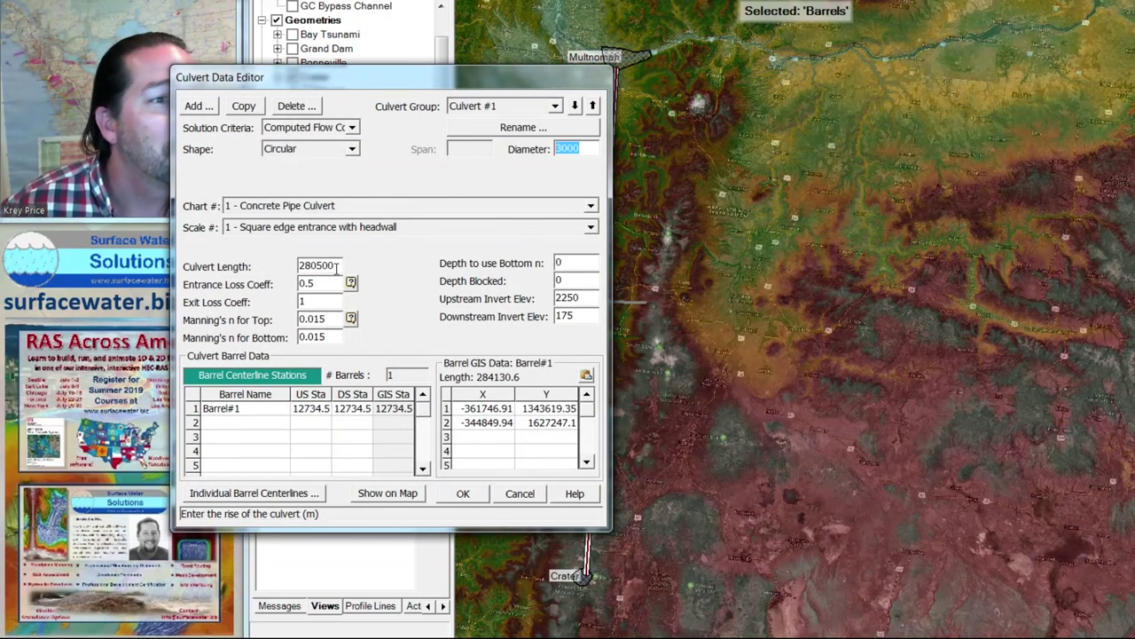
{"action": "left_click_drag", "start_coordinate": [399, 88], "coordinate": [5, 62]}
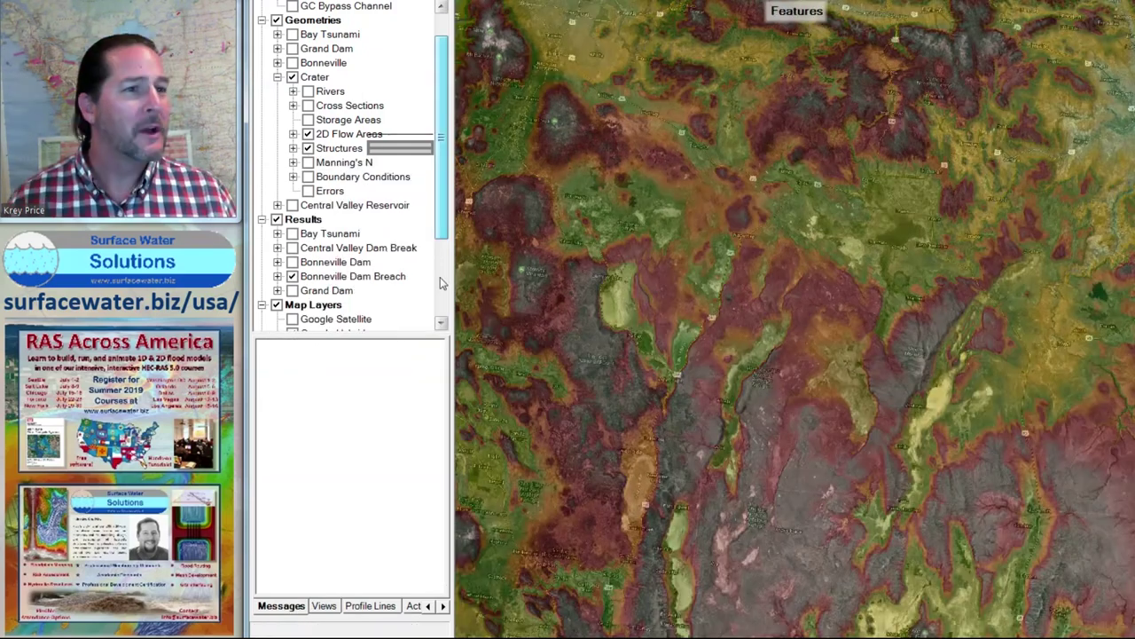
- Replace the Google Hybrid map layer with the Grand Canyon imagery and bring up the saved Grand Canyon view
{"action": "scroll", "coordinate": [435, 284], "scroll_direction": "down", "scroll_amount": 3}
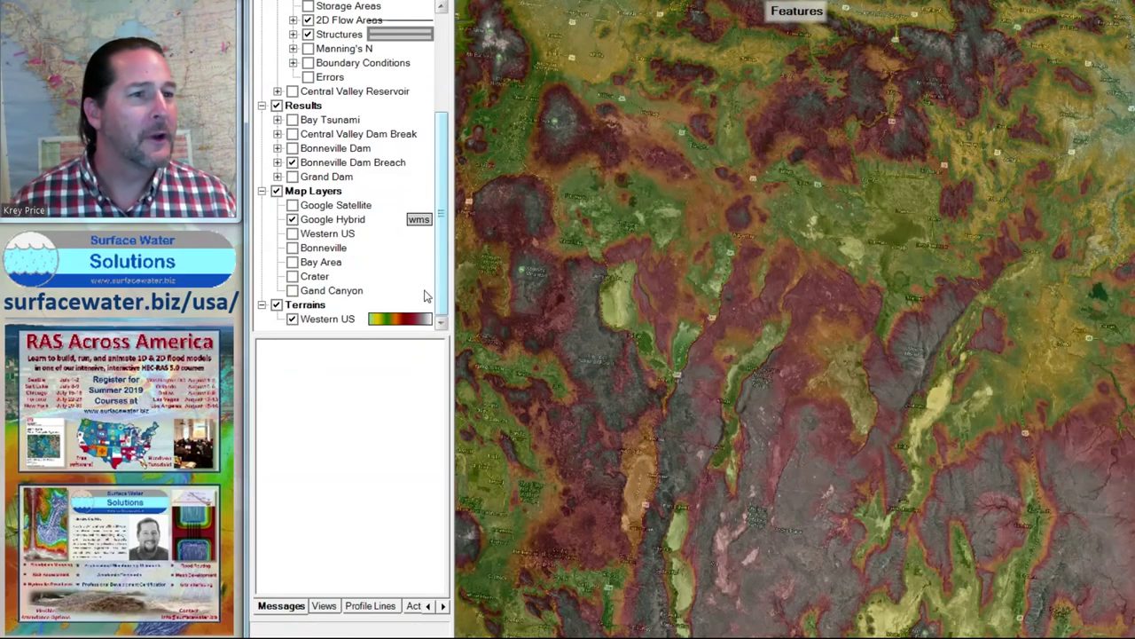
{"action": "left_click", "coordinate": [293, 219]}
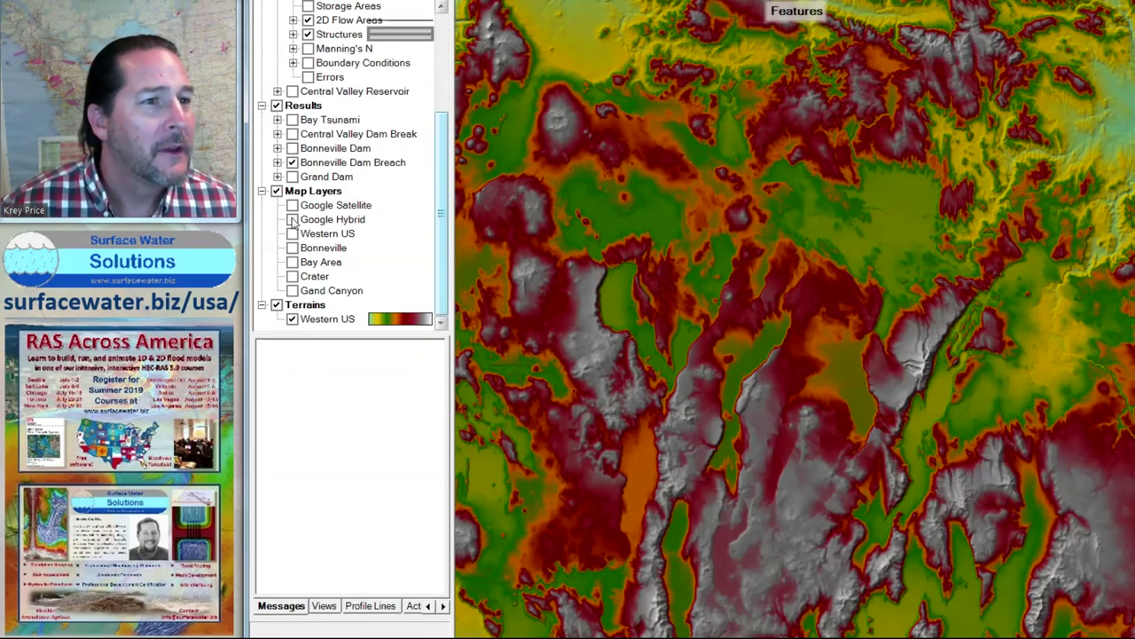
{"action": "left_click", "coordinate": [293, 291]}
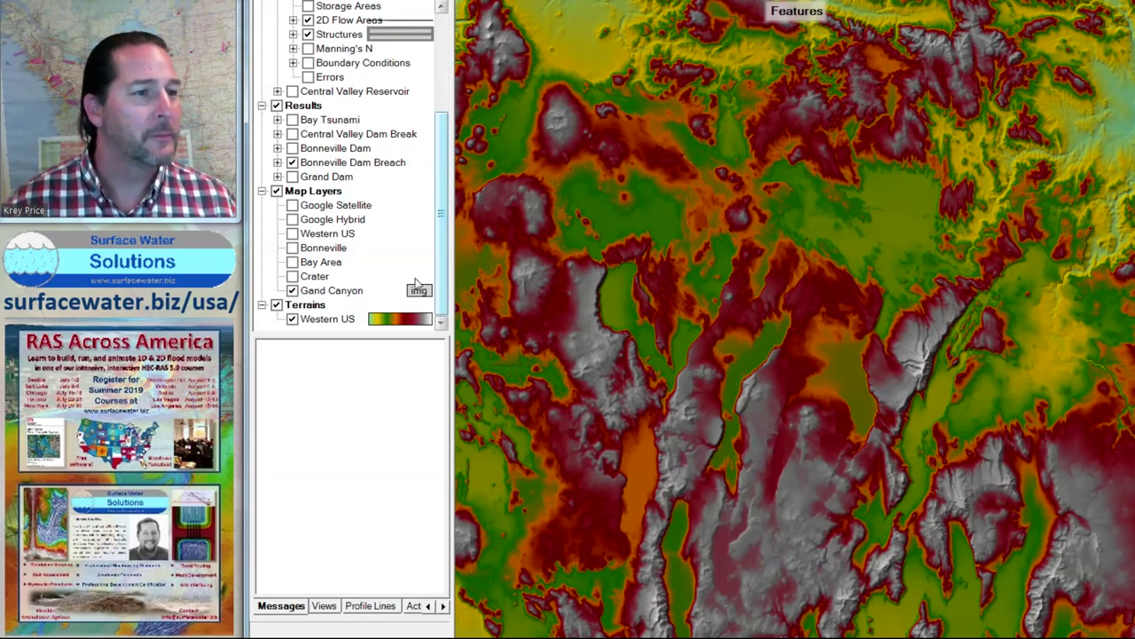
{"action": "left_click", "coordinate": [326, 610]}
{"action": "left_click", "coordinate": [288, 391]}
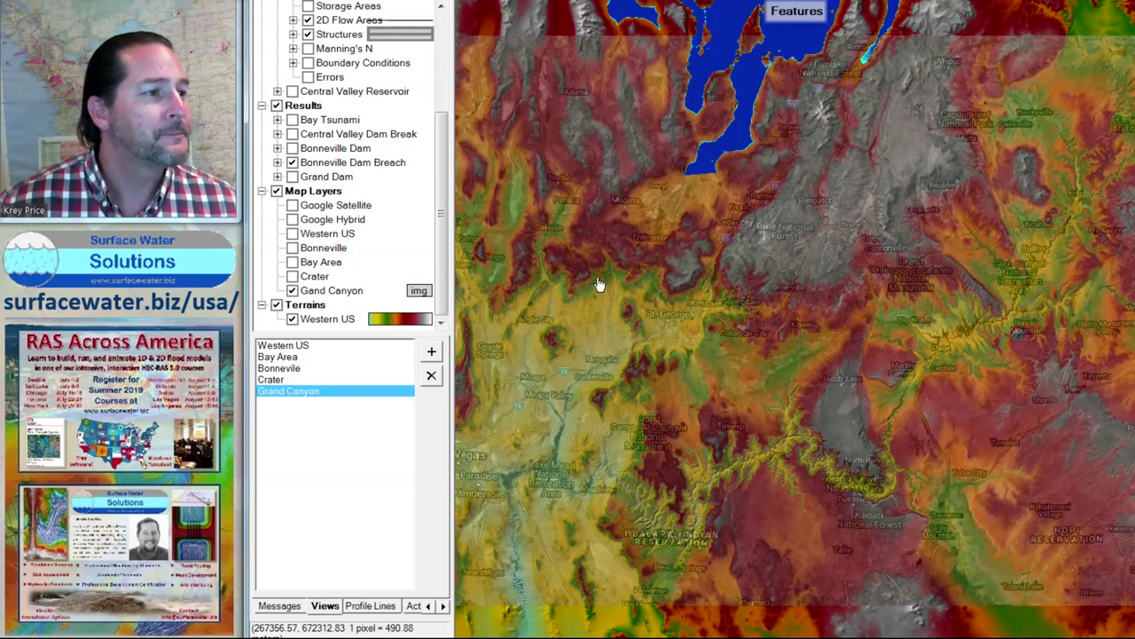
- Hide the Crater geometry on the map and collapse its list of layers
{"action": "scroll", "coordinate": [442, 211], "scroll_direction": "up", "scroll_amount": 4}
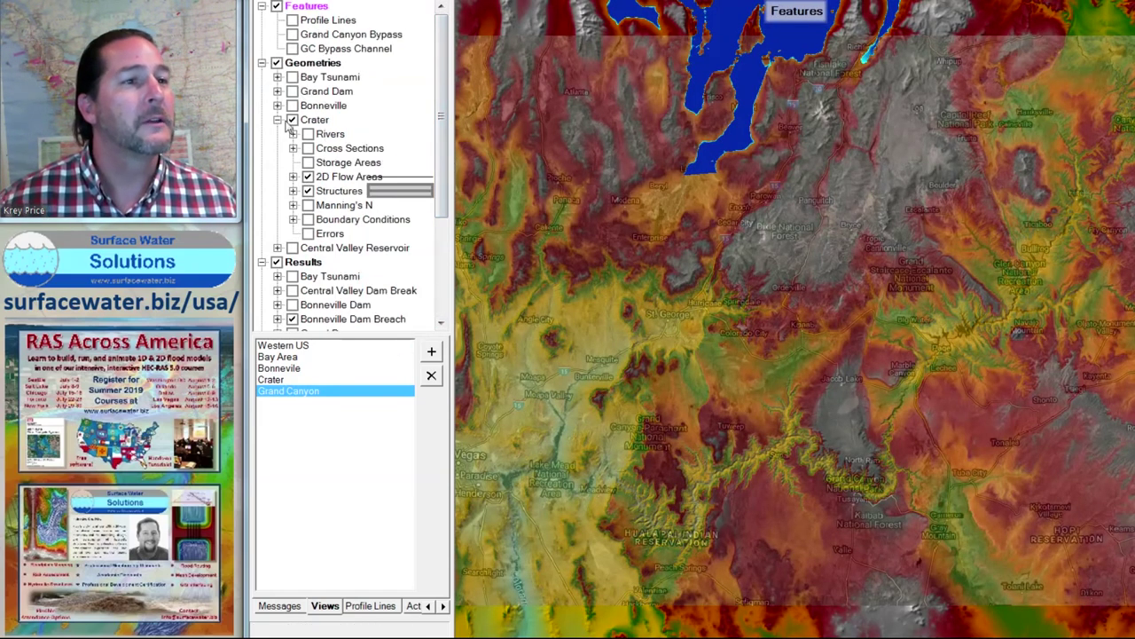
{"action": "left_click", "coordinate": [291, 121]}
{"action": "left_click", "coordinate": [278, 120]}
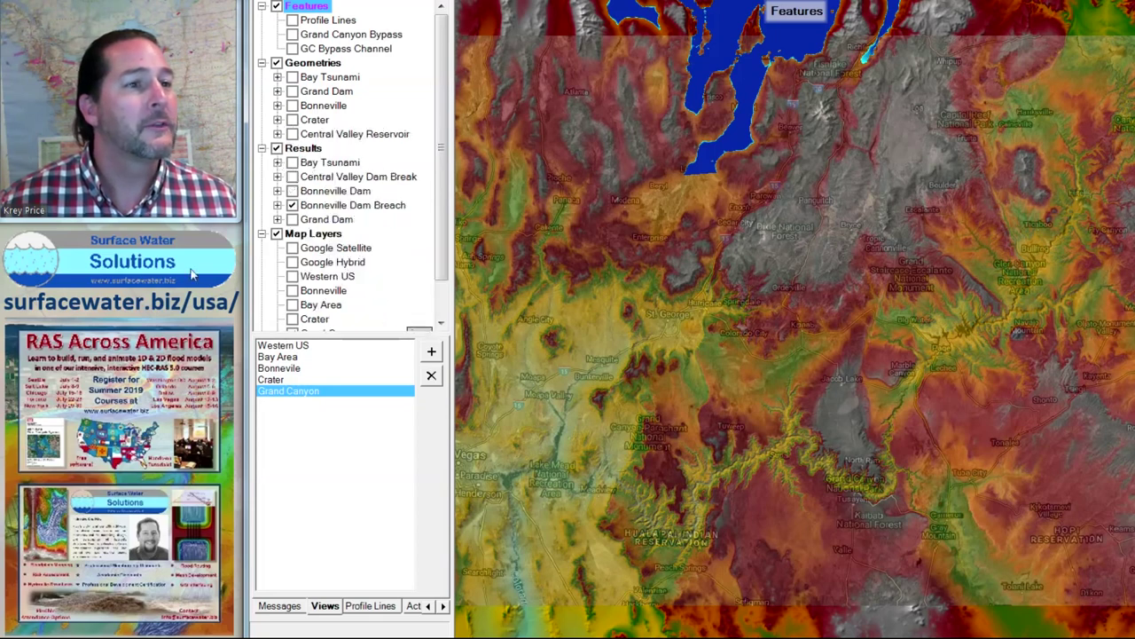
- Swap the Bonneville Dam Breach results for Grand Dam, and show the Grand Canyon Bypass and GC Bypass Channel features
{"action": "left_click", "coordinate": [292, 206]}
{"action": "left_click", "coordinate": [292, 220]}
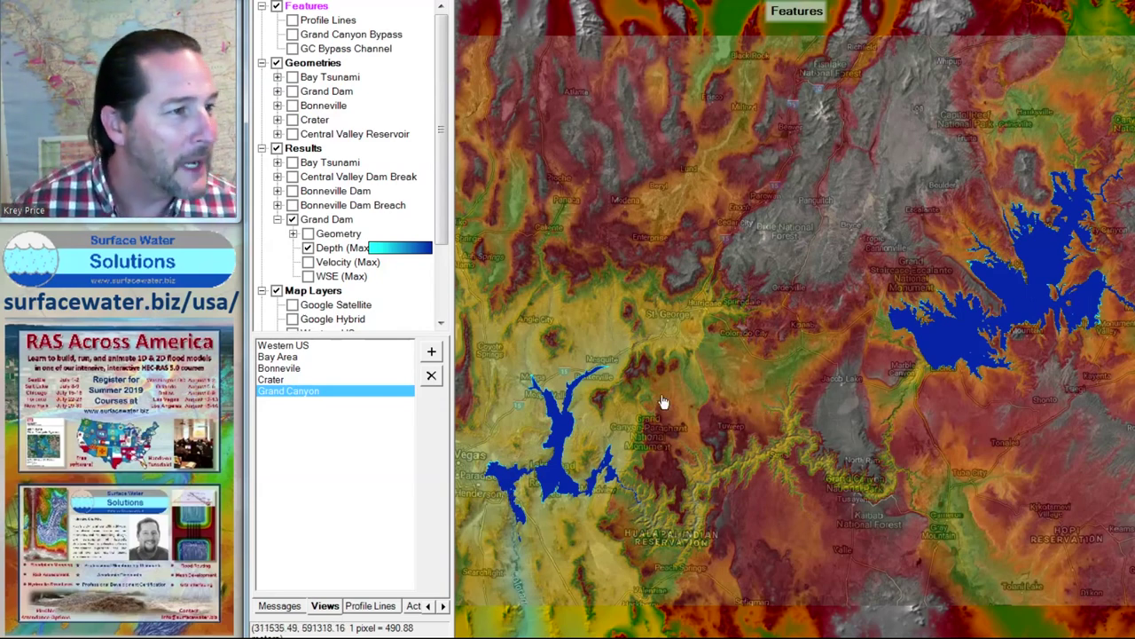
{"action": "left_click", "coordinate": [292, 35]}
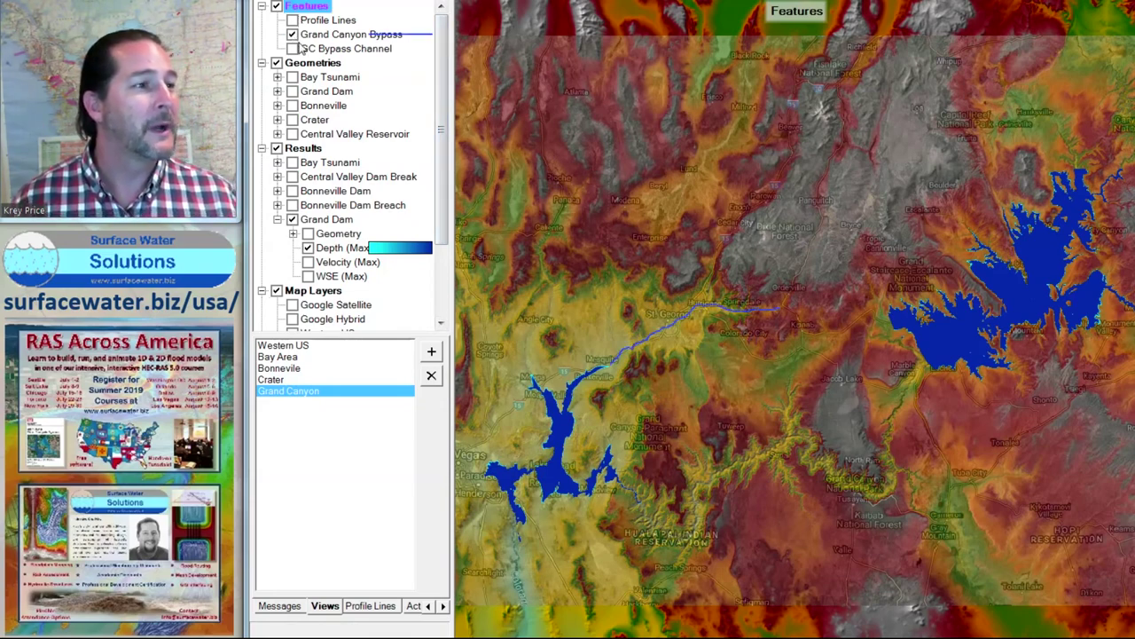
{"action": "left_click", "coordinate": [294, 48]}
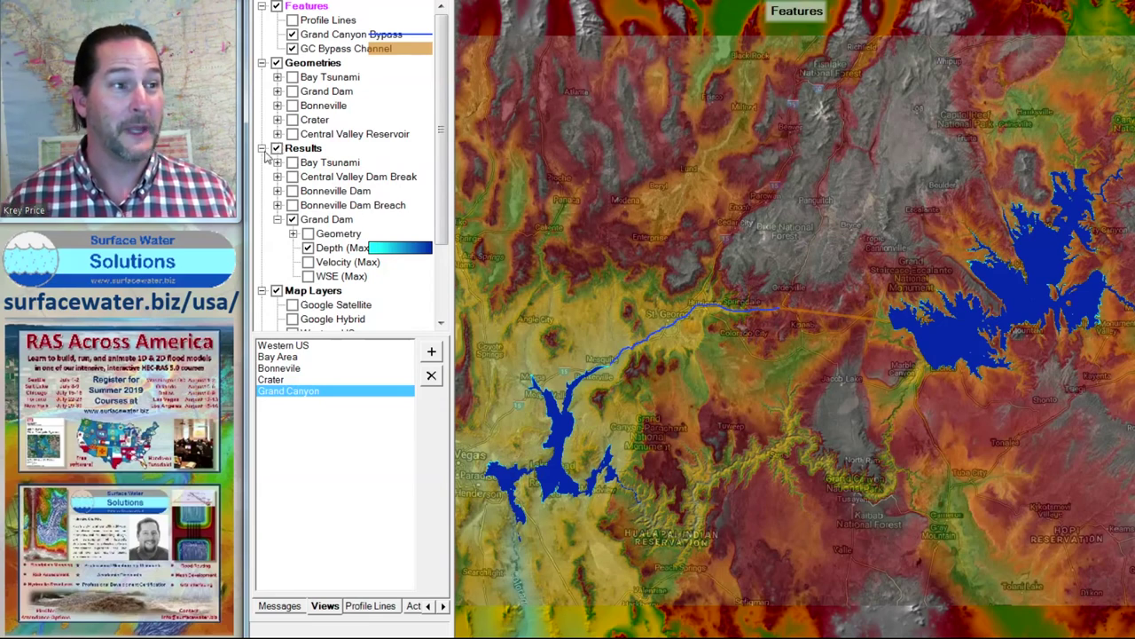
- Show the YouTube video "Rivers on Mars! (and other uses for hydraulic models)" in the browser, and minimize it after viewing
{"action": "mouse_move", "coordinate": [71, 167]}
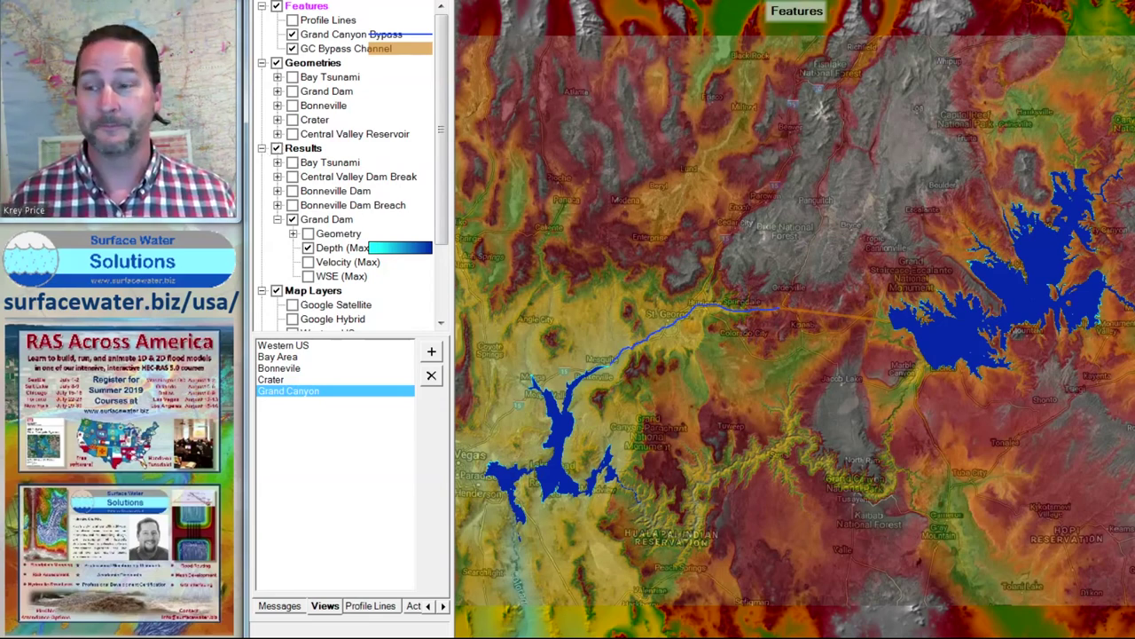
{"action": "left_click_drag", "start_coordinate": [0, 390], "coordinate": [700, 86]}
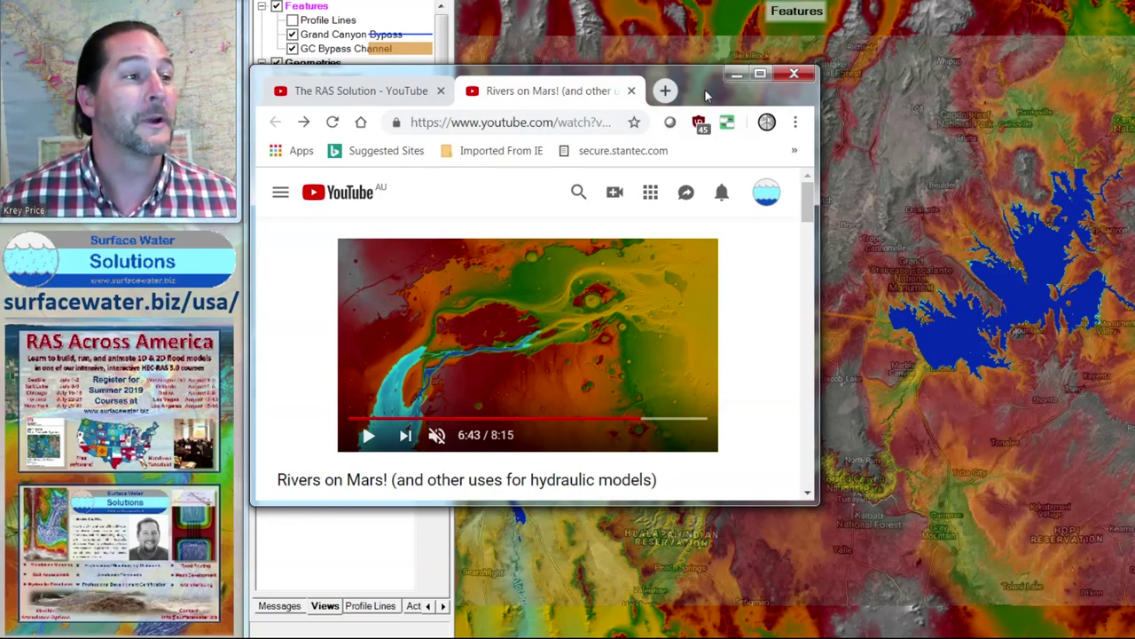
{"action": "left_click", "coordinate": [736, 73]}
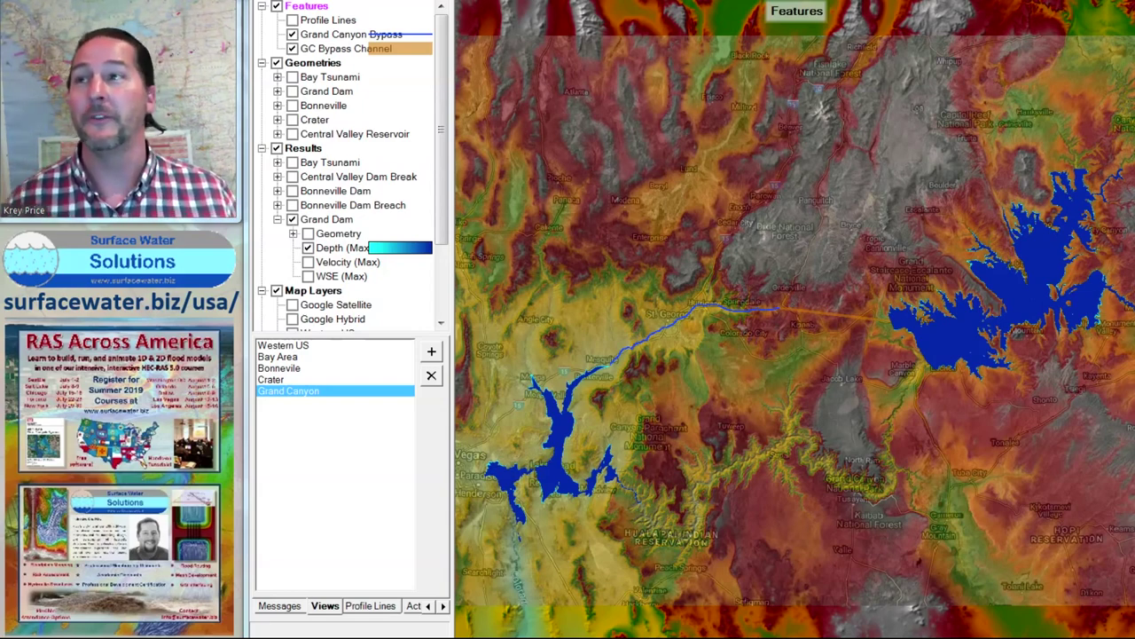
- Switch to the HEC-RAS window with the MOLA MARS project and open its RAS Mapper
{"action": "key", "text": "alt+Tab"}
{"action": "key", "text": "alt+Tab"}
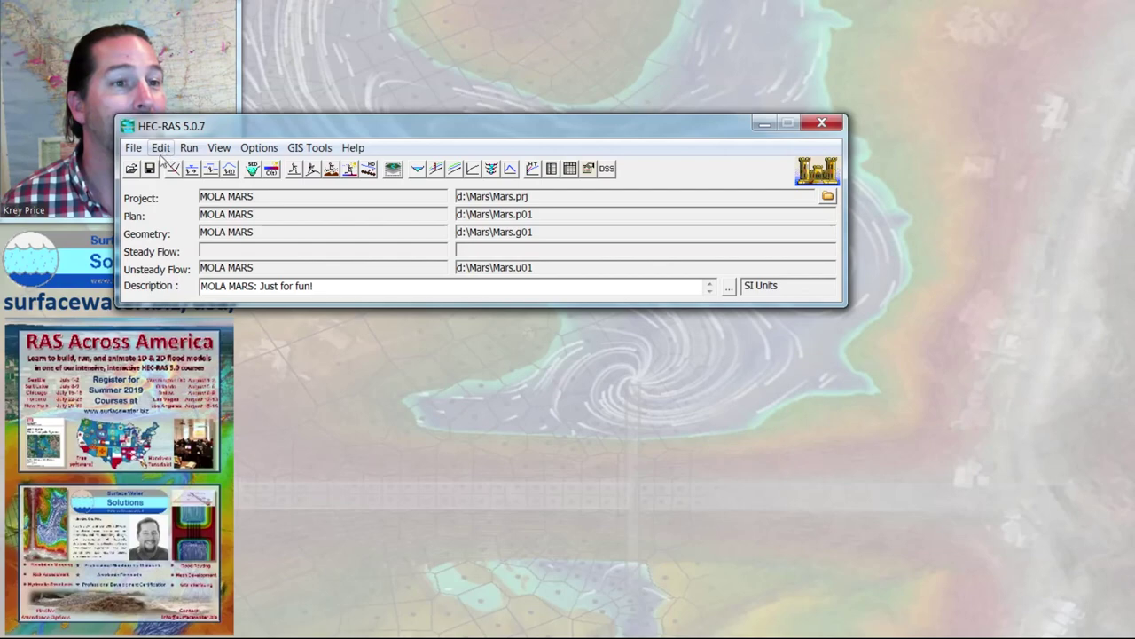
{"action": "left_click_drag", "start_coordinate": [222, 126], "coordinate": [474, 19]}
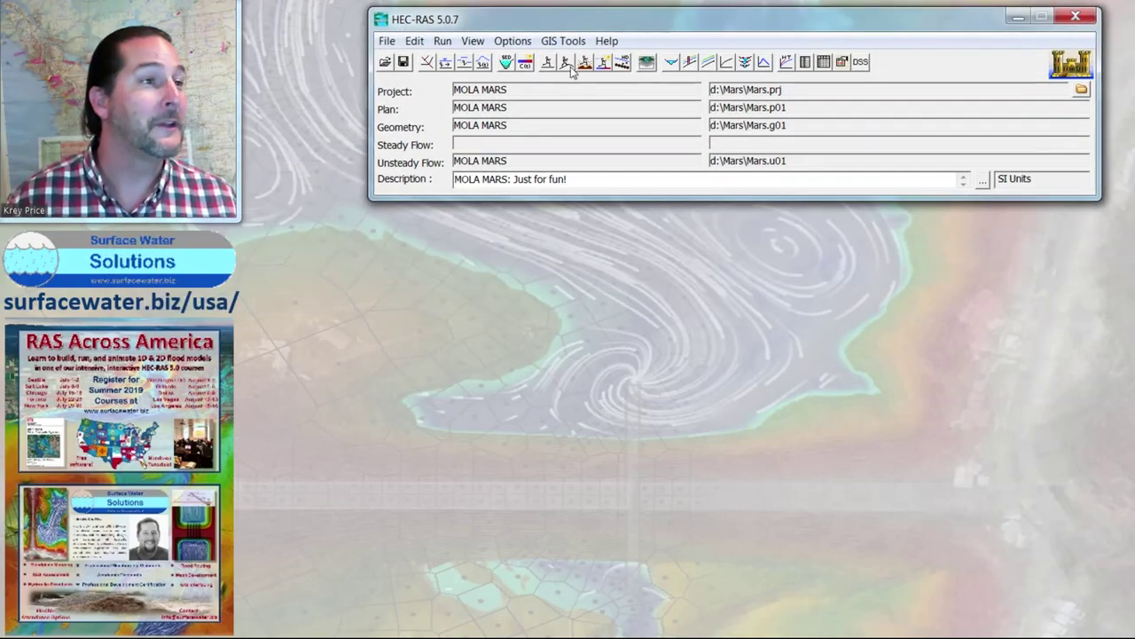
{"action": "left_click", "coordinate": [609, 69]}
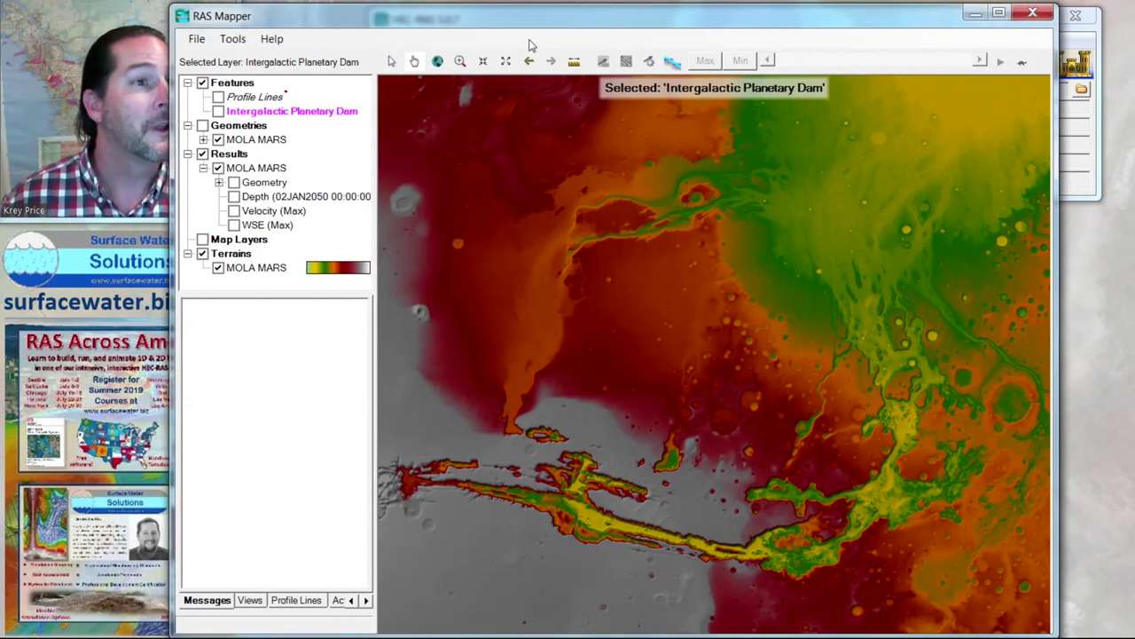
- Inspect the Mars projection definition in the RAS Mapper options, and close them without changes
{"action": "left_click", "coordinate": [232, 39]}
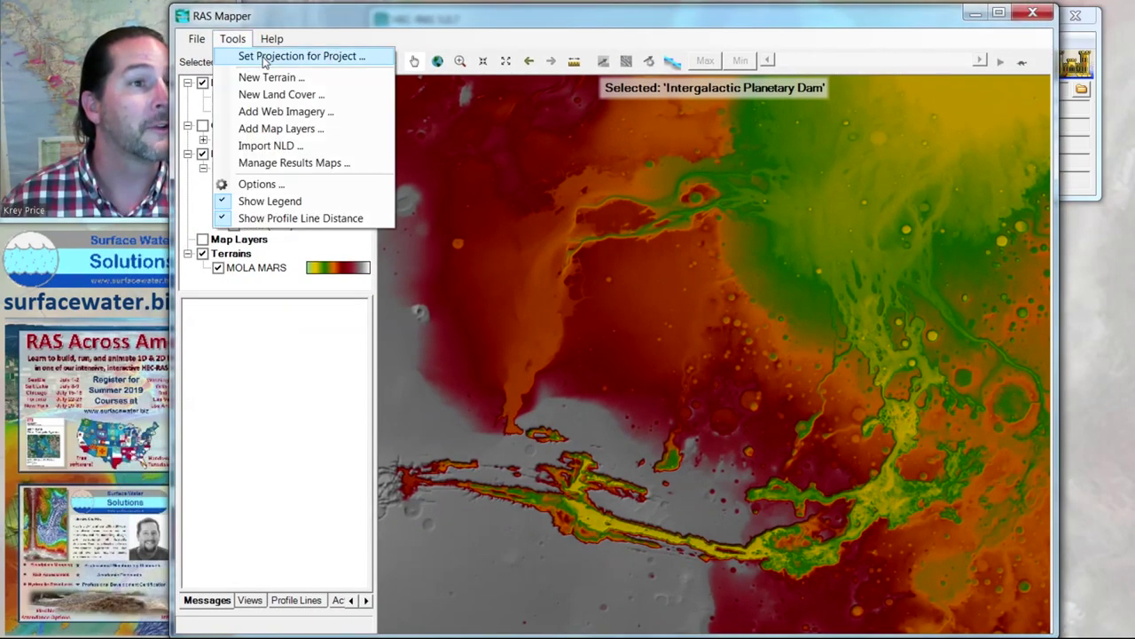
{"action": "left_click", "coordinate": [261, 183]}
{"action": "left_click_drag", "start_coordinate": [536, 180], "coordinate": [613, 180]}
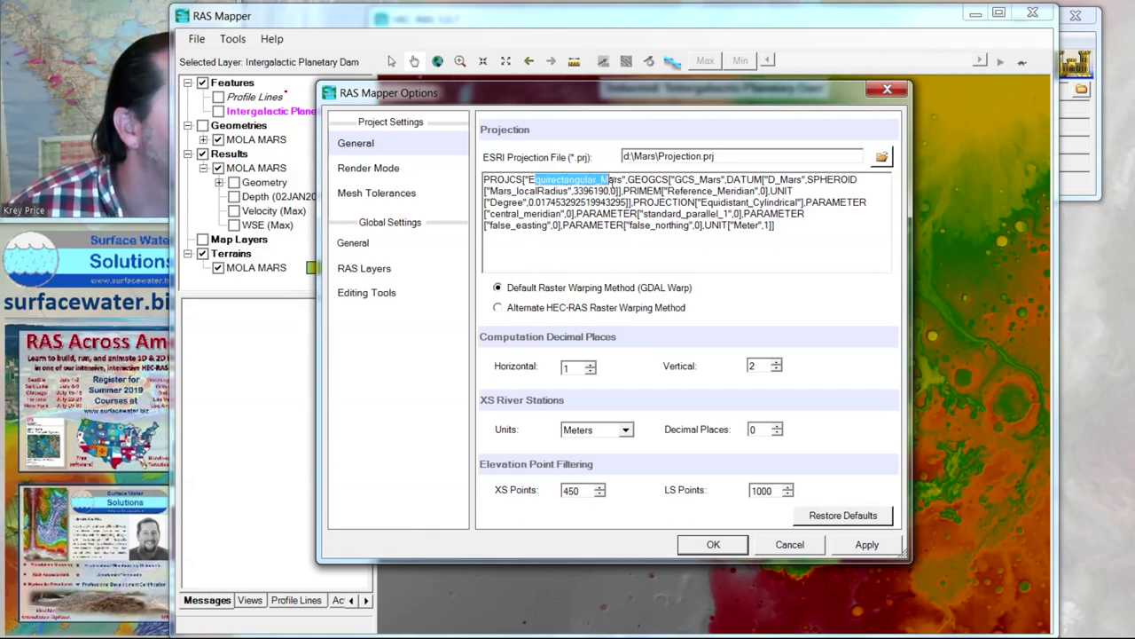
{"action": "left_click", "coordinate": [612, 226]}
{"action": "left_click", "coordinate": [779, 544]}
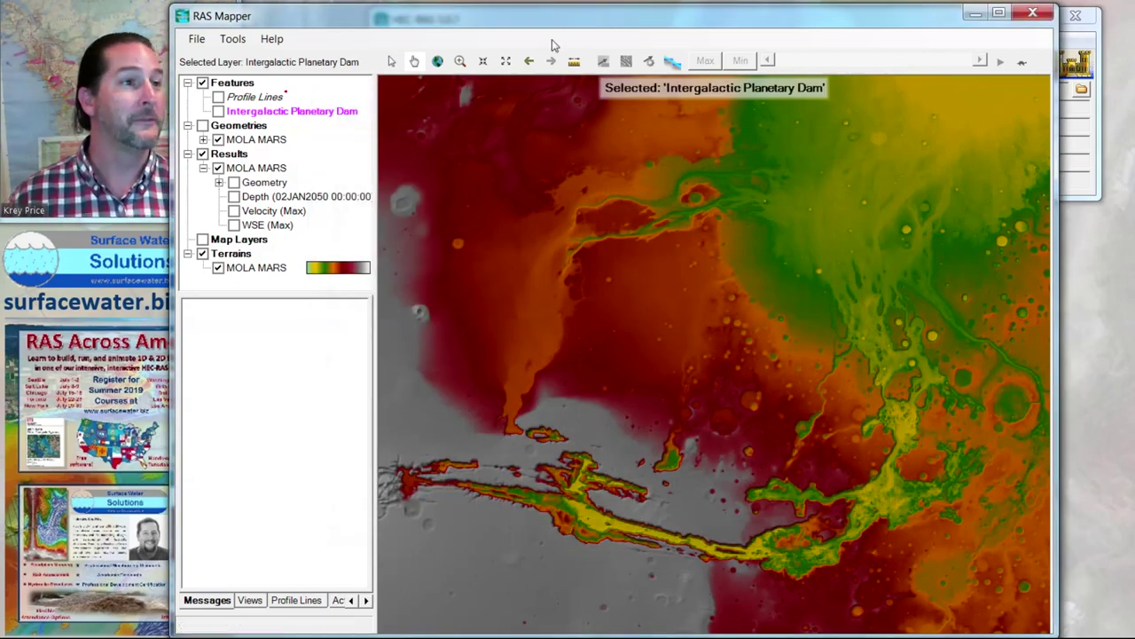
- Display the MOLA MARS depth results on the terrain and turn on the Intergalactic Planetary Dam feature
{"action": "left_click_drag", "start_coordinate": [552, 18], "coordinate": [604, 19]}
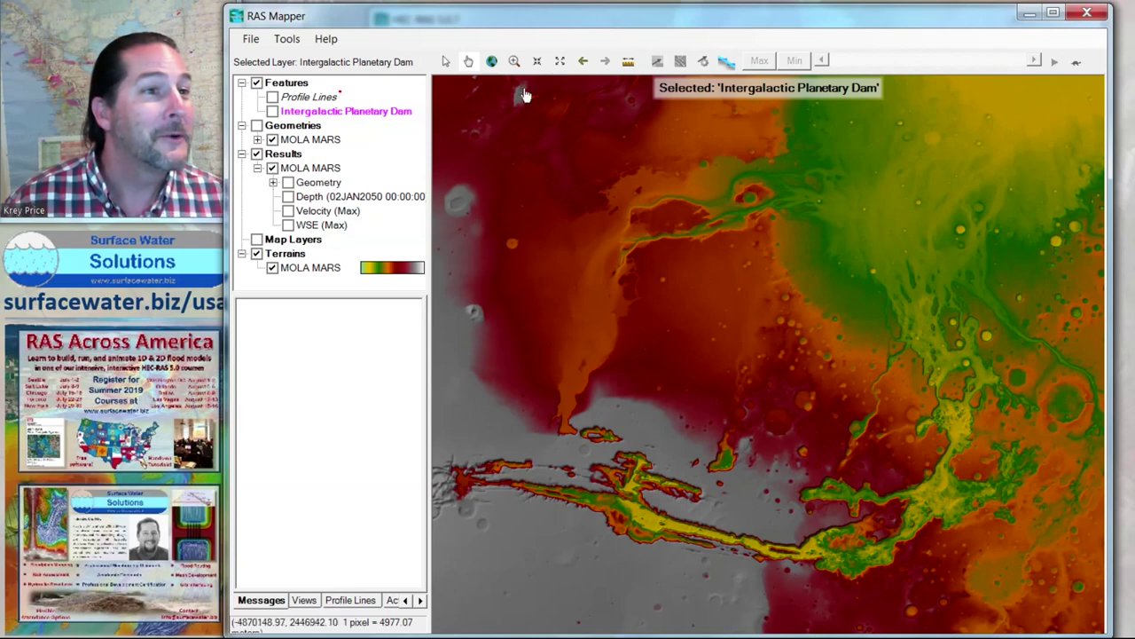
{"action": "left_click", "coordinate": [288, 196]}
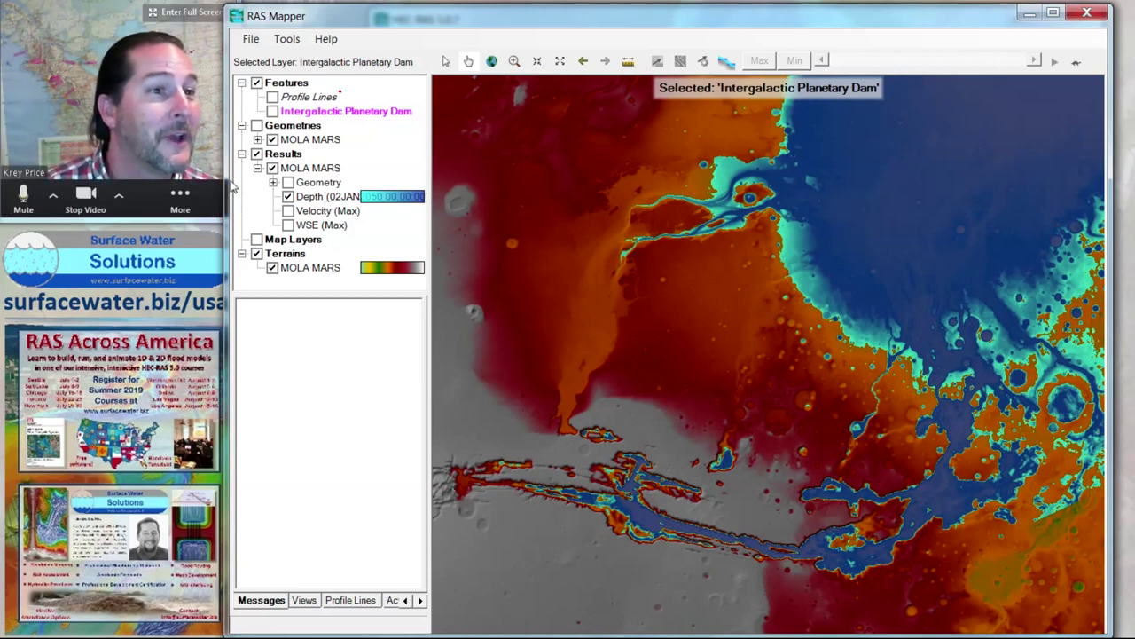
{"action": "left_click", "coordinate": [272, 111]}
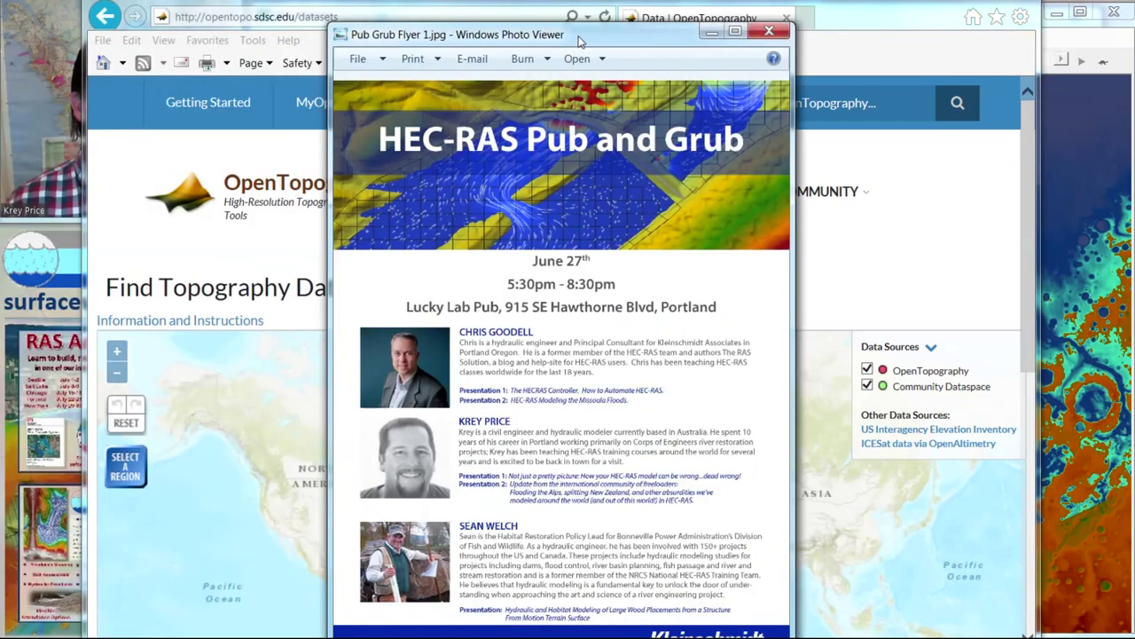
- Reposition the Pub Grub Flyer 1.jpg window over the OpenTopography datasets page
{"action": "left_click_drag", "start_coordinate": [958, 244], "coordinate": [761, 245]}
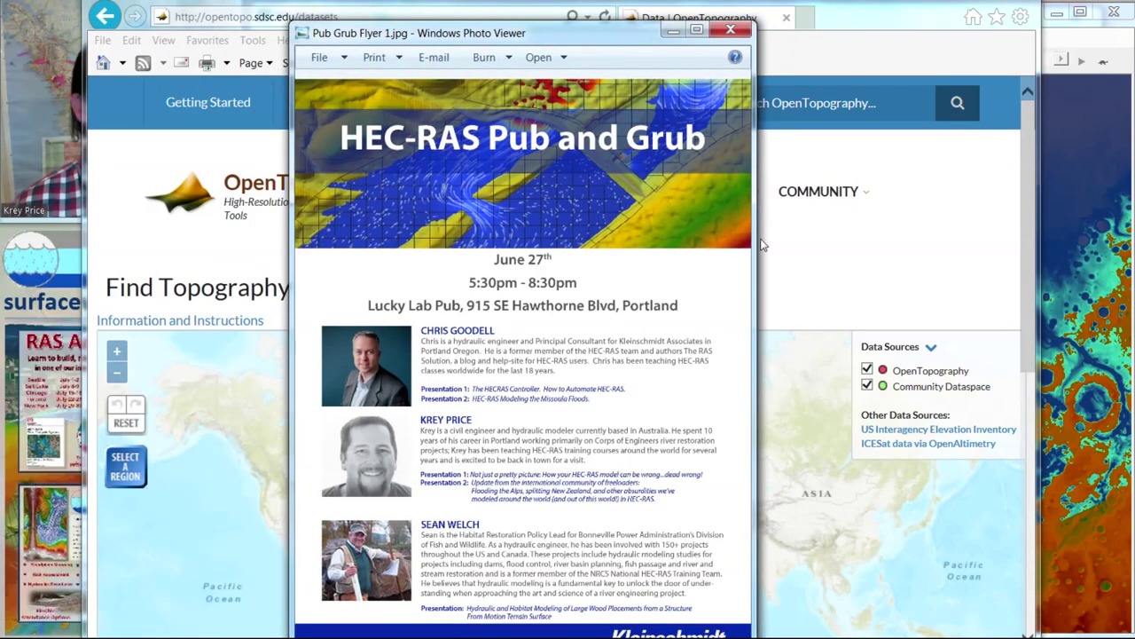